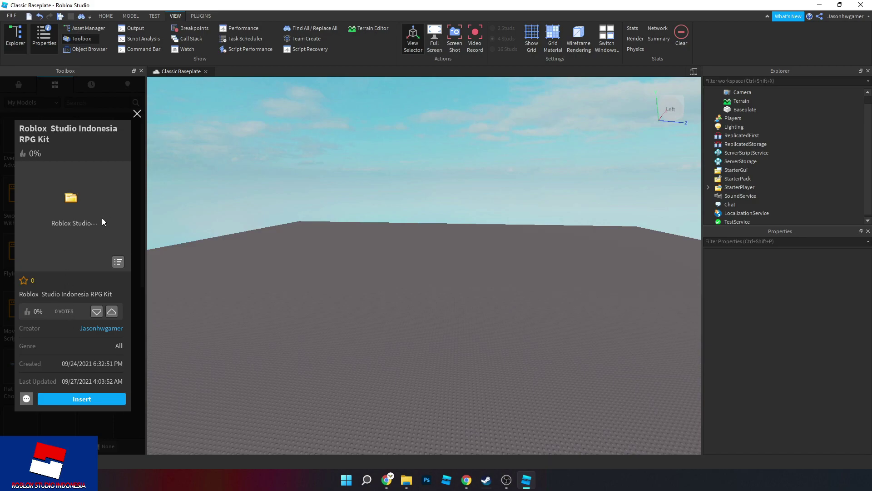
Insert the Roblox Studio Indonesia RPG Kit into the place.
left_click(78, 400)
key("f")
right_click_drag(373, 316, 372, 315)
Move the UNGROUP > game.Workspace model up onto the baseplate at about 26.1, 7.75, 22.3, and close the Toolbox.
left_click(478, 335)
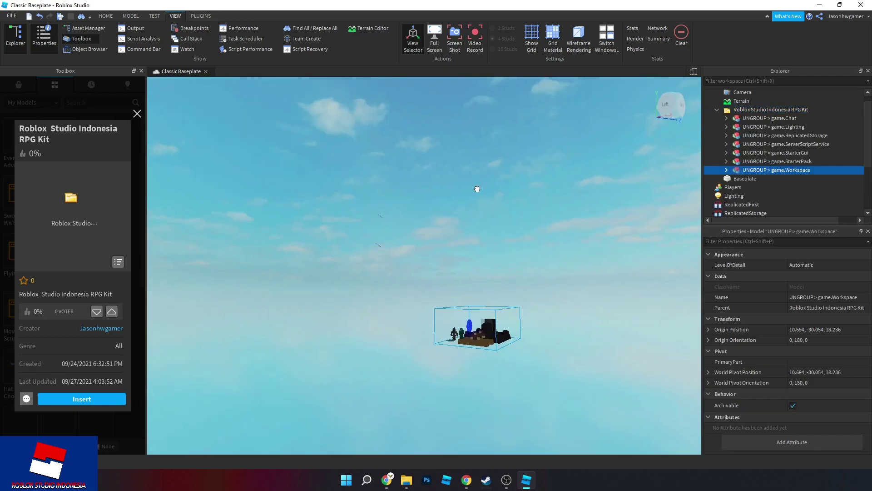
scroll(522, 255, "down", 3)
right_click_drag(522, 255, 524, 257)
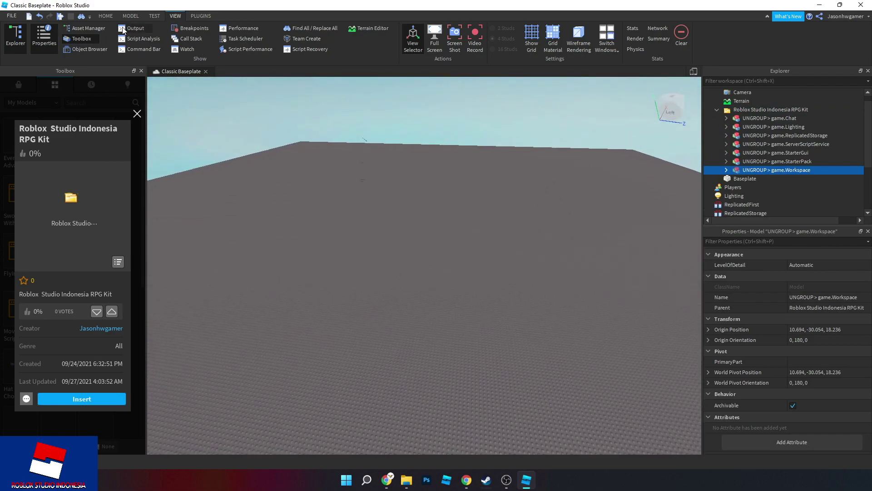
left_click(105, 16)
left_click(89, 37)
left_click_drag(457, 142, 462, 190)
key("f")
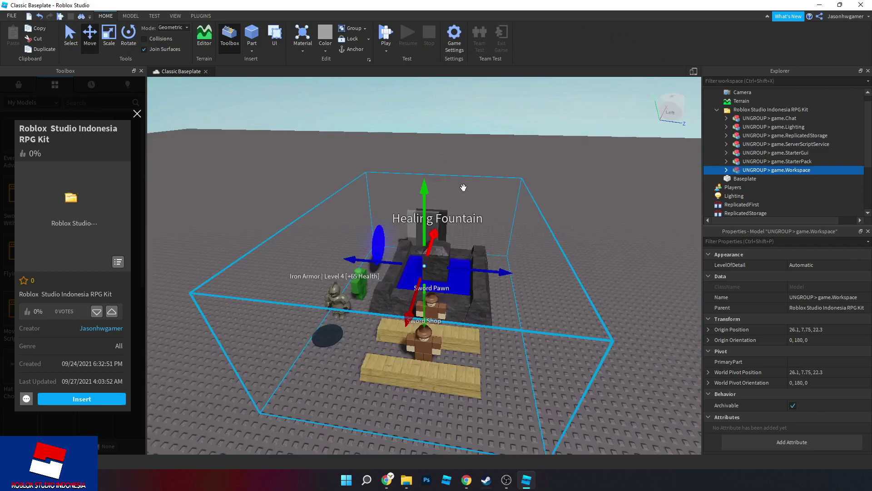
right_click_drag(463, 193, 473, 191)
scroll(467, 189, "up", 2)
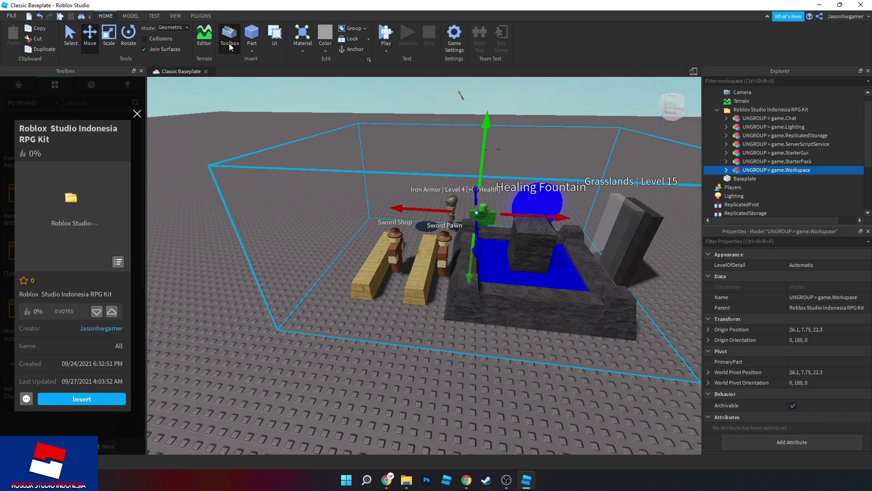
left_click(229, 45)
Examine the kit's placed models from several sides, including the healing fountain, sword shops, portal, armor stand and monster.
right_click_drag(358, 119, 438, 217)
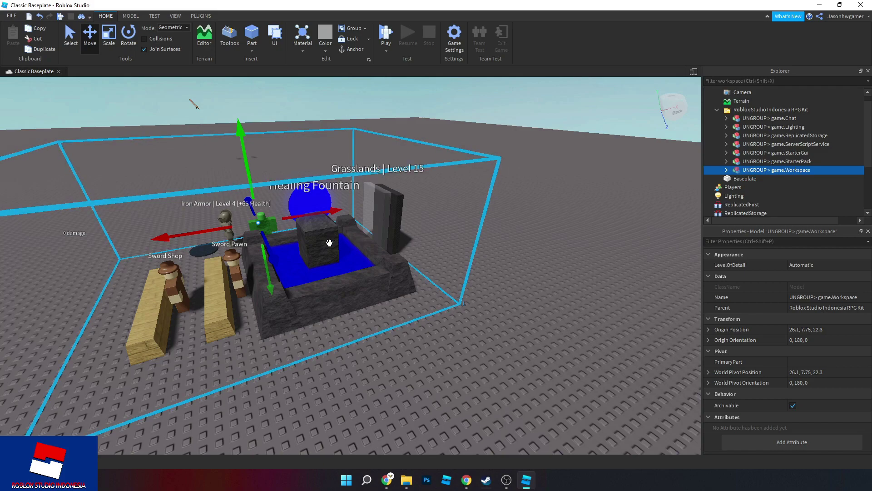
right_click_drag(331, 240, 323, 246)
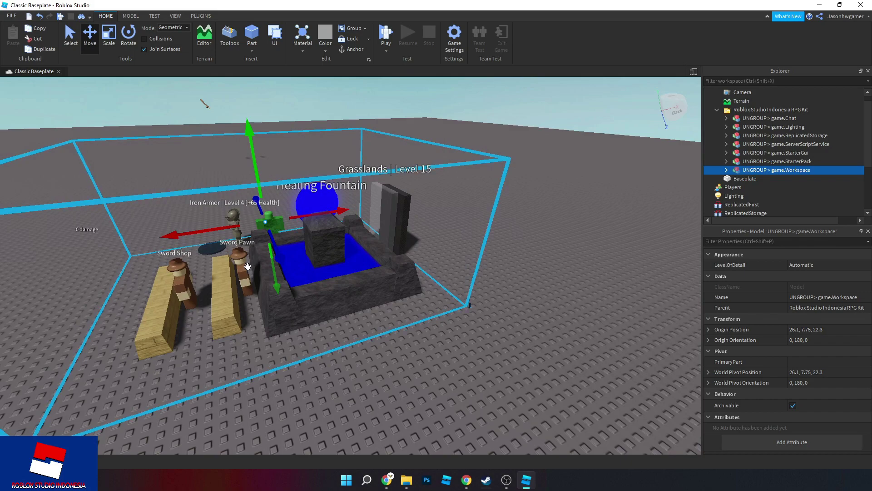
right_click_drag(248, 266, 256, 267)
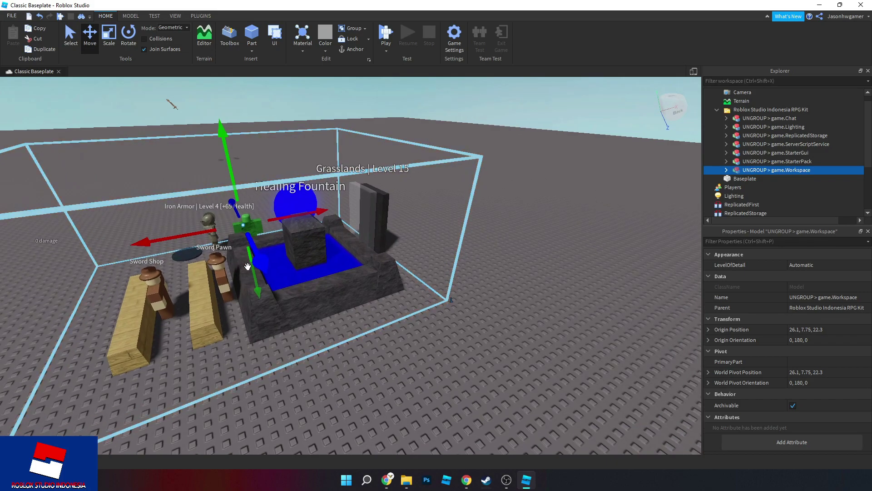
left_click(459, 229)
key("a")
key("w")
right_click_drag(439, 228, 356, 262)
key("d")
scroll(396, 240, "down", 2)
key("a")
key("w")
key("s")
key("w")
key("a")
key("s")
key("d")
scroll(356, 265, "down", 6)
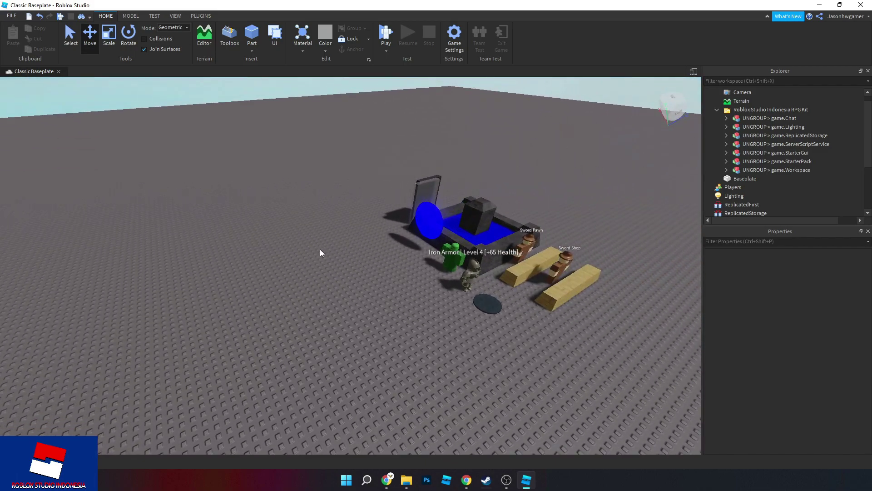
right_click_drag(487, 229, 488, 232)
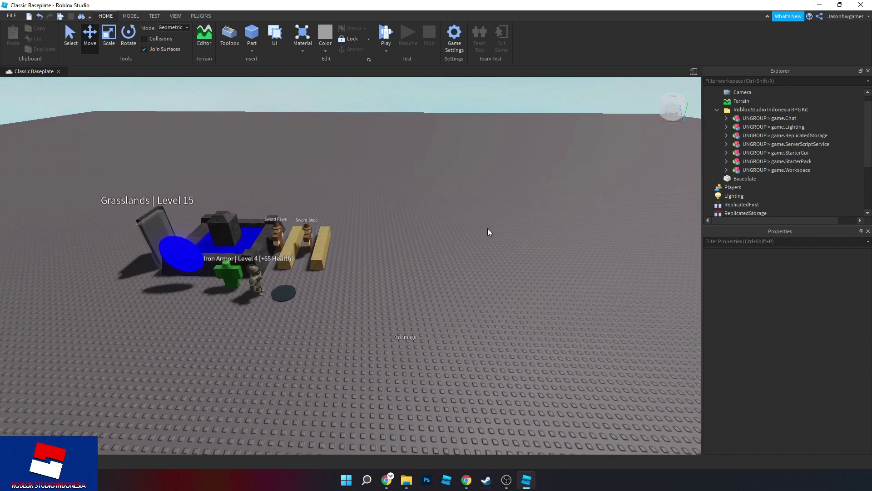
Move the UNGROUP > game.Chat model from the RPG kit folder into the Chat service.
left_click(775, 119)
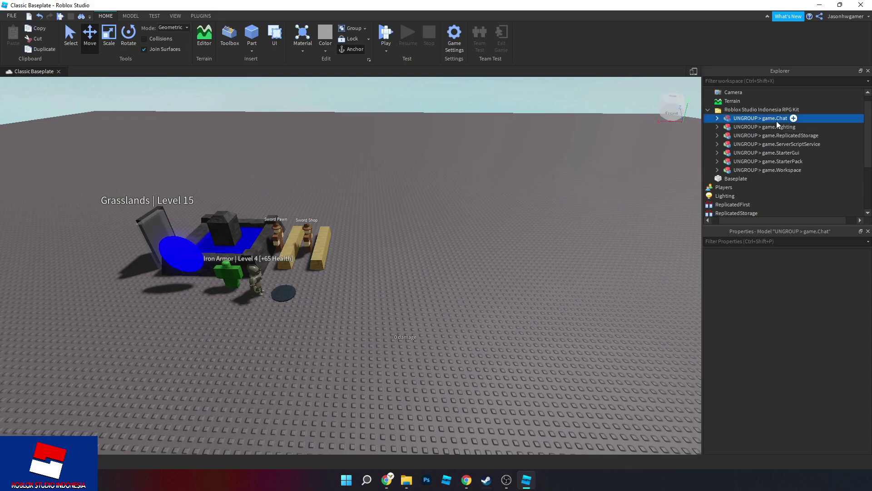
left_click_drag(781, 117, 772, 198)
scroll(777, 137, "down", 3)
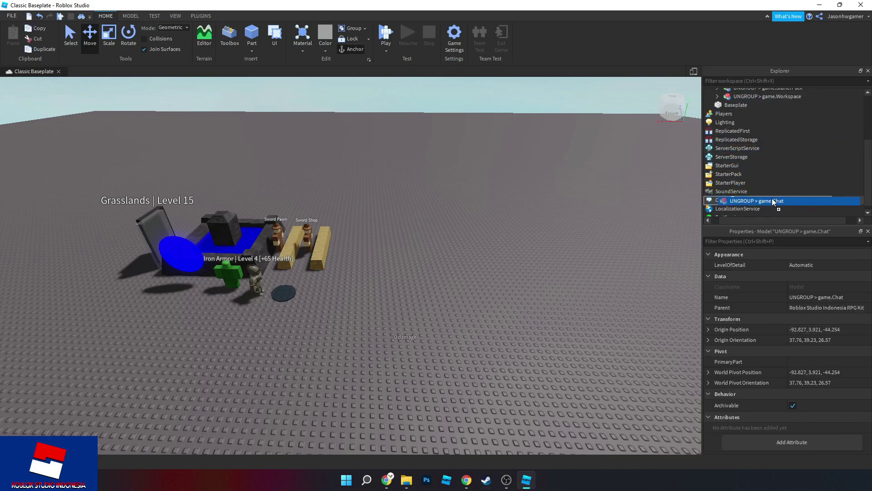
scroll(776, 184, "up", 3)
Move the kit's Lighting, ReplicatedStorage and ServerScriptService models into the services they are named after.
left_click(771, 127)
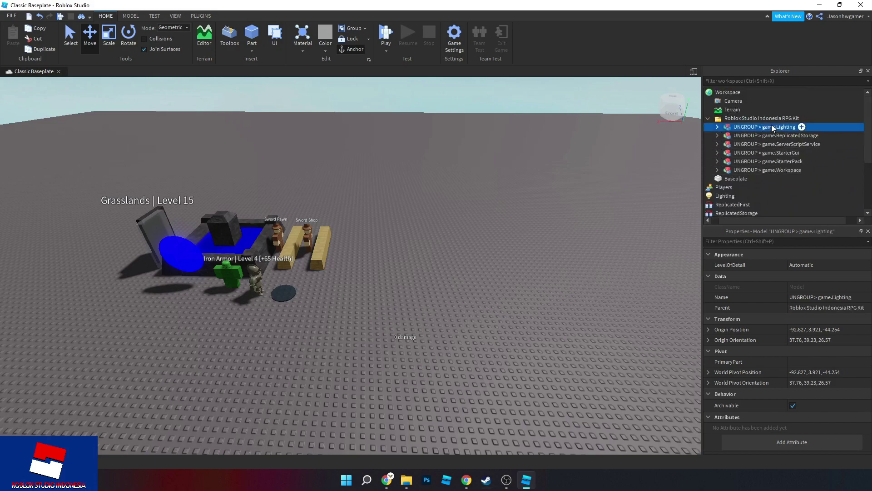
scroll(778, 163, "down", 3)
left_click_drag(779, 132, 802, 159)
scroll(768, 127, "up", 3)
scroll(802, 129, "down", 3)
scroll(792, 132, "up", 3)
scroll(797, 127, "down", 2)
scroll(800, 155, "up", 2)
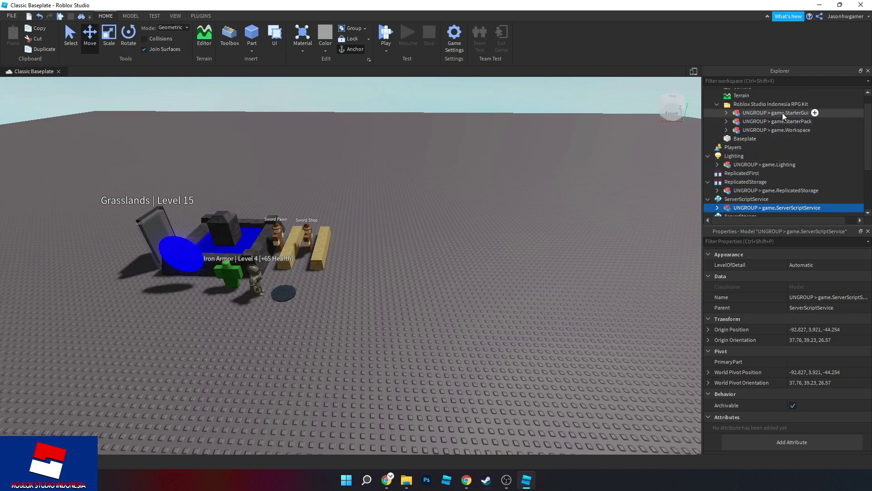
Move the kit's UNGROUP > game.StarterGui model into StarterGui and its UNGROUP > game.StarterPack model into StarterPack.
left_click(782, 112)
left_click_drag(783, 112, 795, 152)
scroll(783, 135, "down", 3)
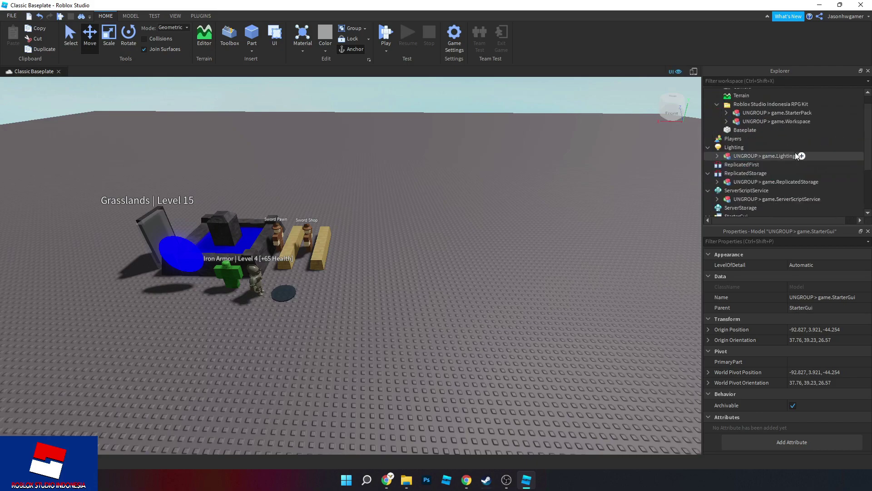
left_click_drag(784, 115, 783, 184)
scroll(783, 137, "down", 2)
scroll(776, 150, "up", 2)
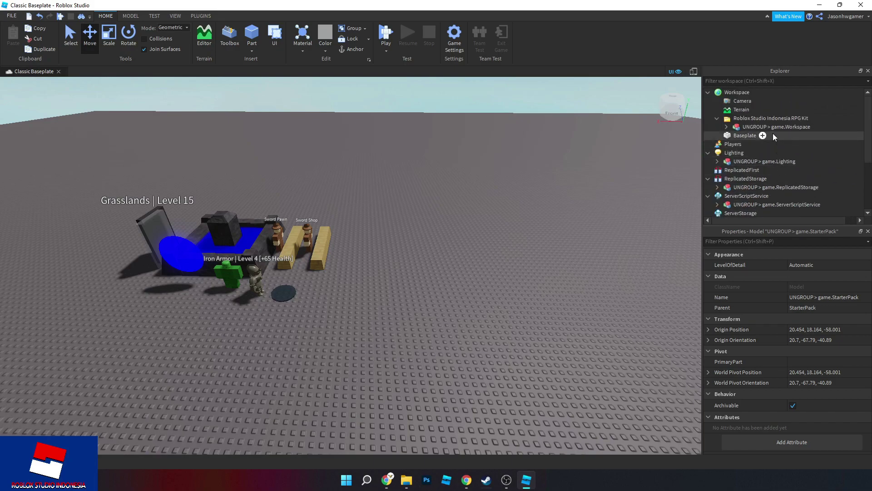
Move the UNGROUP > game.Workspace model directly under Workspace and delete the emptied Roblox Studio Indonesia RPG Kit folder.
left_click(773, 128)
left_click_drag(775, 130, 770, 93)
left_click(772, 119)
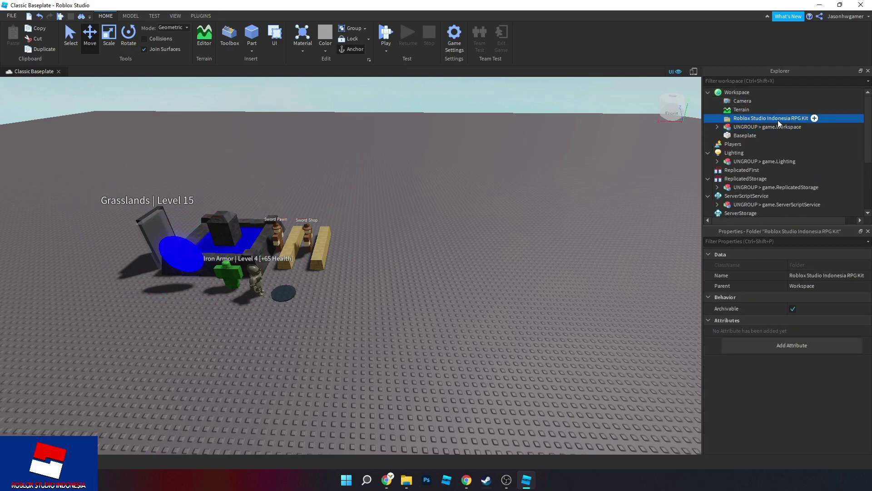
key("Delete")
Ungroup the UNGROUP > game.Workspace model in Workspace.
left_click(778, 120)
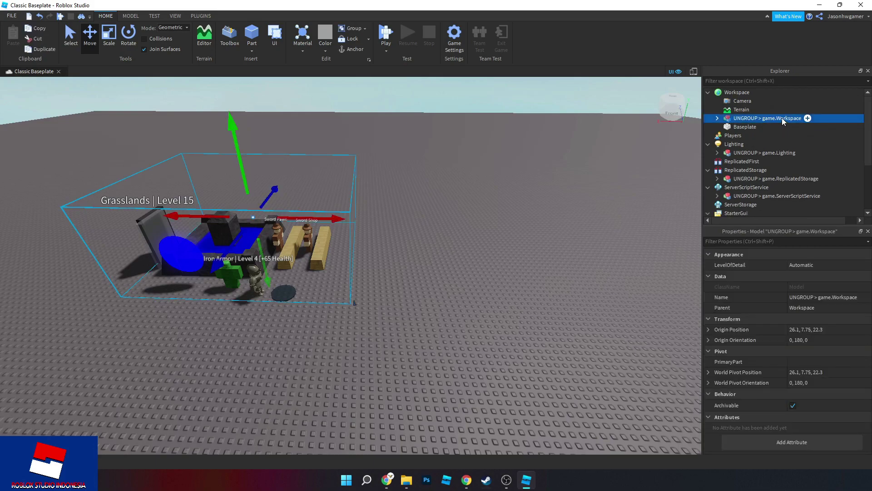
right_click(781, 118)
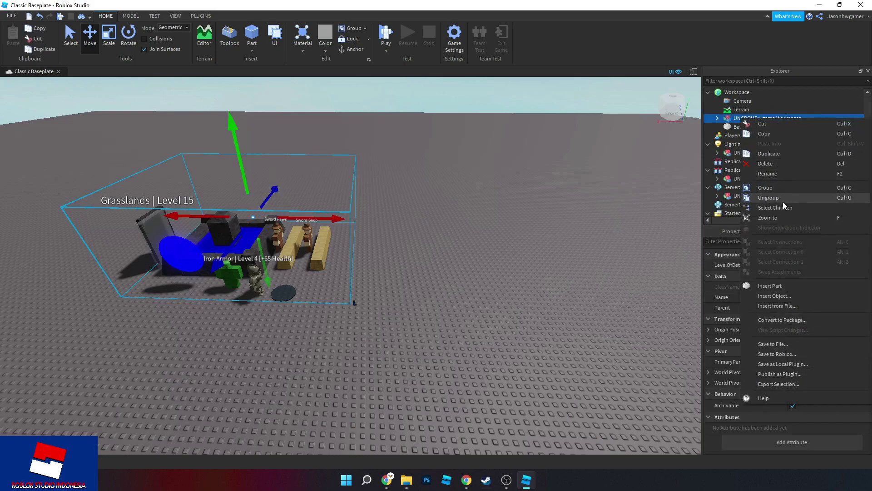
left_click(846, 197)
Ungroup the kit models in Lighting, ReplicatedStorage, ServerScriptService, StarterGui, StarterPack and Chat together, and clear the selection.
scroll(754, 182, "down", 2)
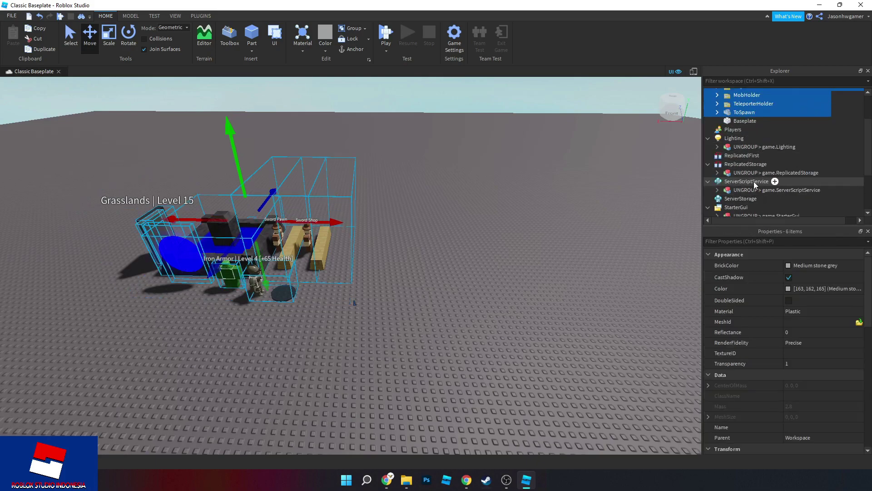
left_click(742, 147)
left_click(756, 173, "ctrl")
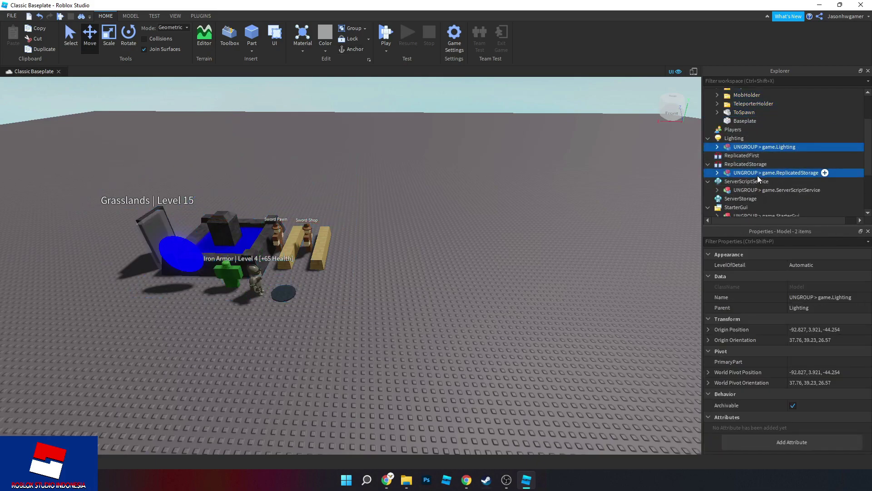
left_click(757, 190, "ctrl")
scroll(758, 190, "down", 2)
left_click(765, 167, "ctrl")
left_click(762, 184, "ctrl")
scroll(762, 184, "down", 3)
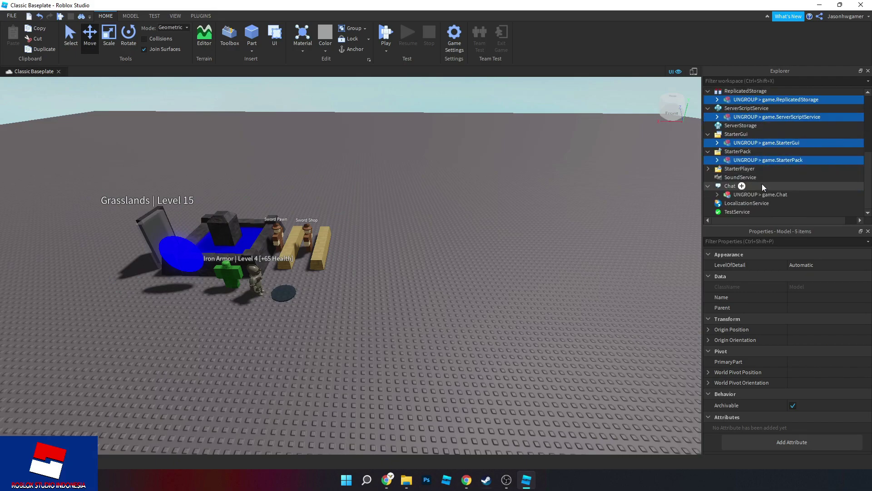
left_click(754, 195, "ctrl")
right_click(754, 194)
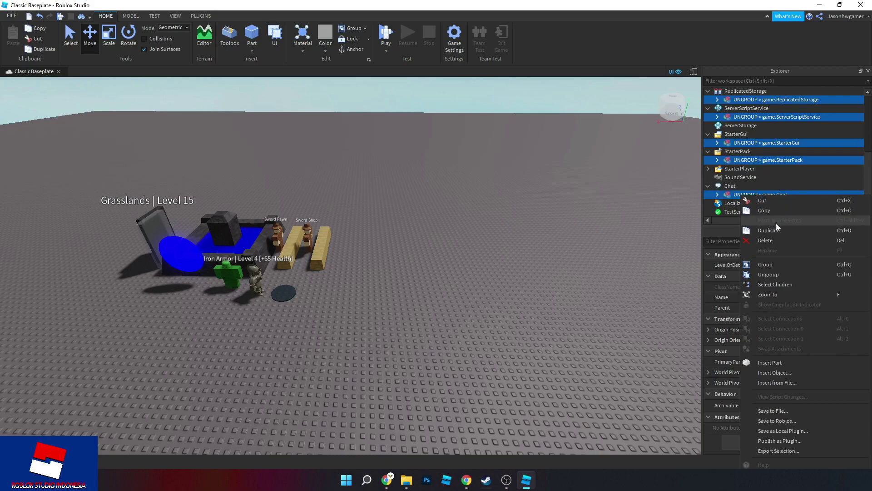
left_click(786, 275)
left_click(532, 229)
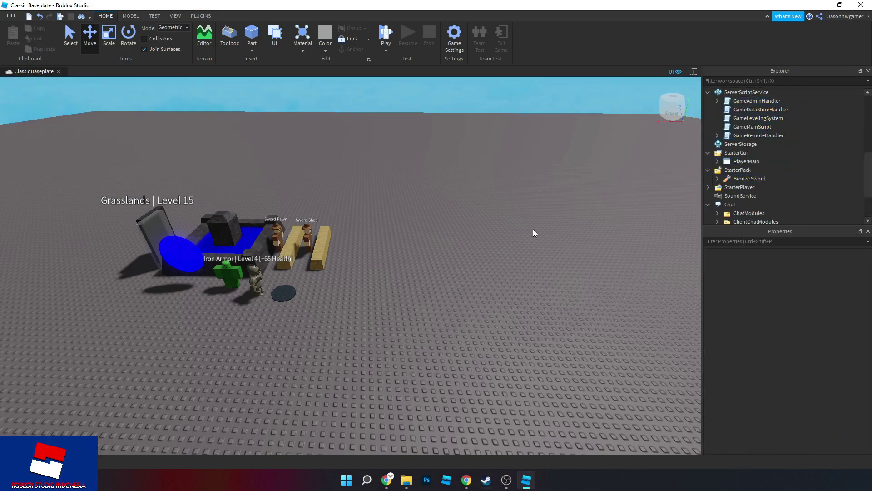
Publish the place to Roblox, overwriting the RPG Roblox Studio Indonesia place in the existing game of that name.
left_click(11, 16)
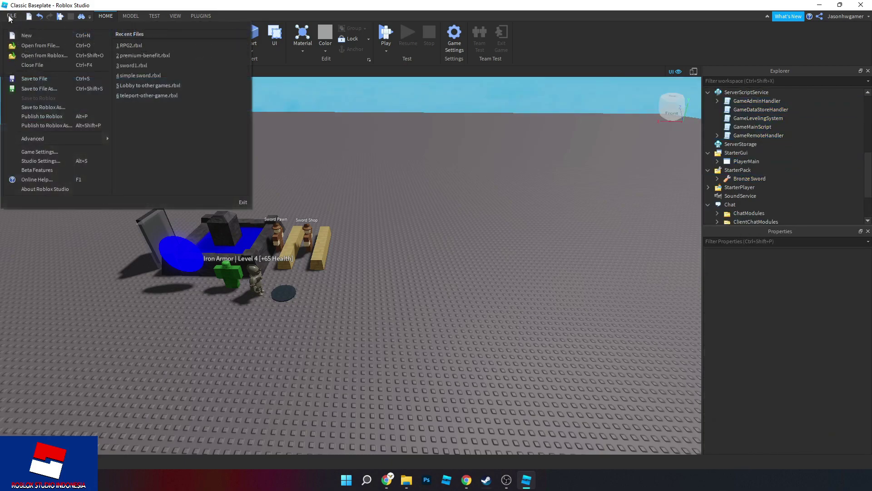
left_click(22, 117)
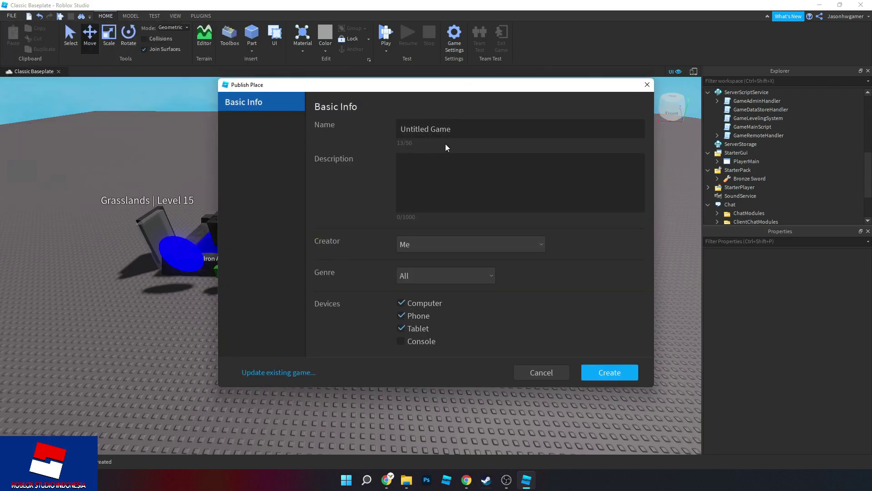
left_click(462, 132)
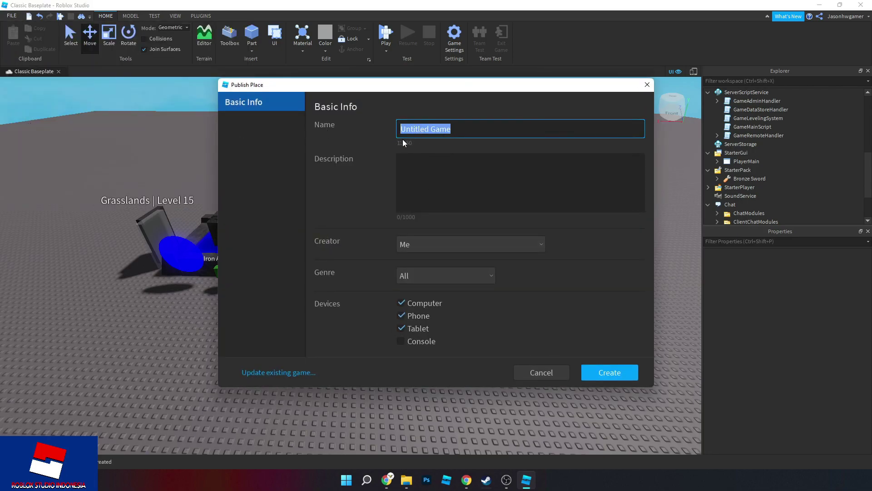
type("RPG")
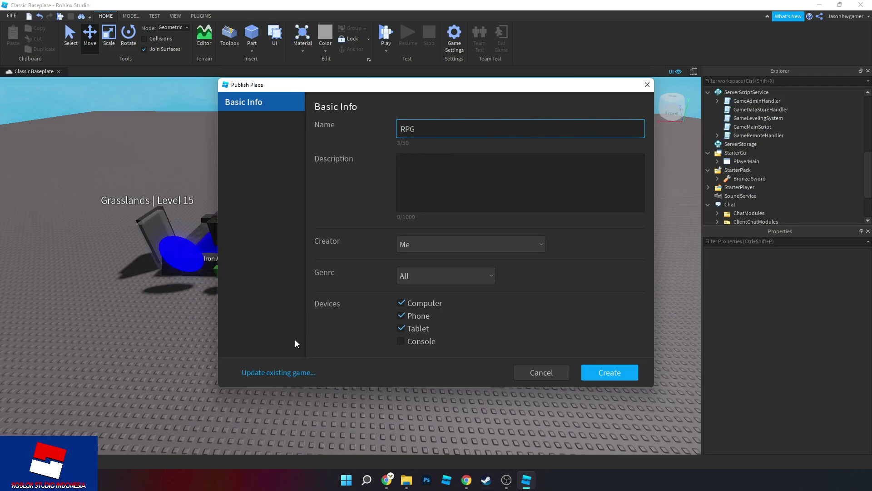
left_click(287, 372)
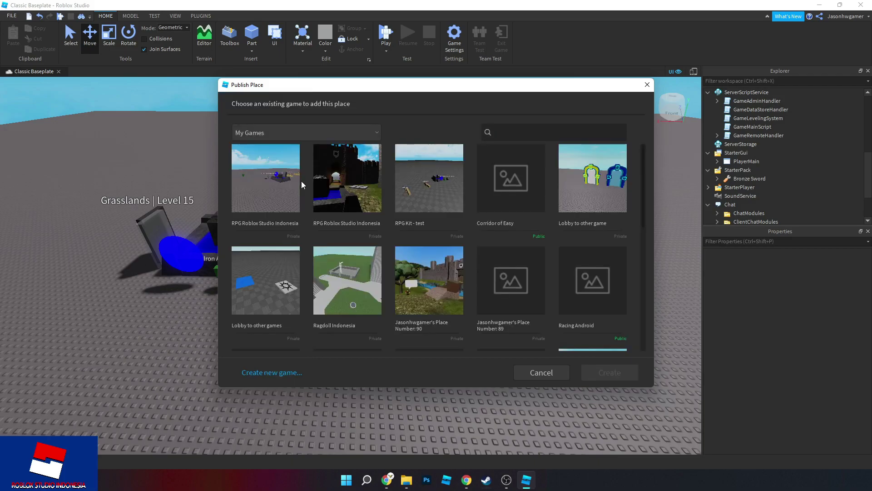
left_click(263, 179)
left_click(292, 197)
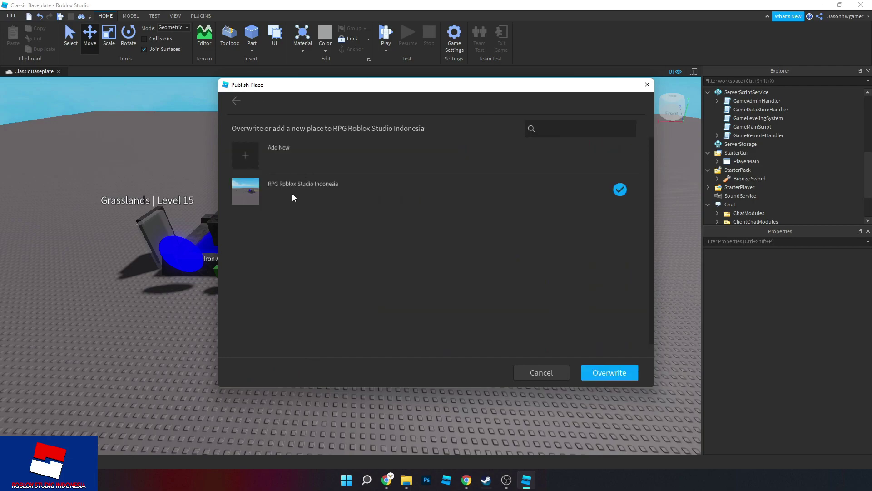
left_click(619, 373)
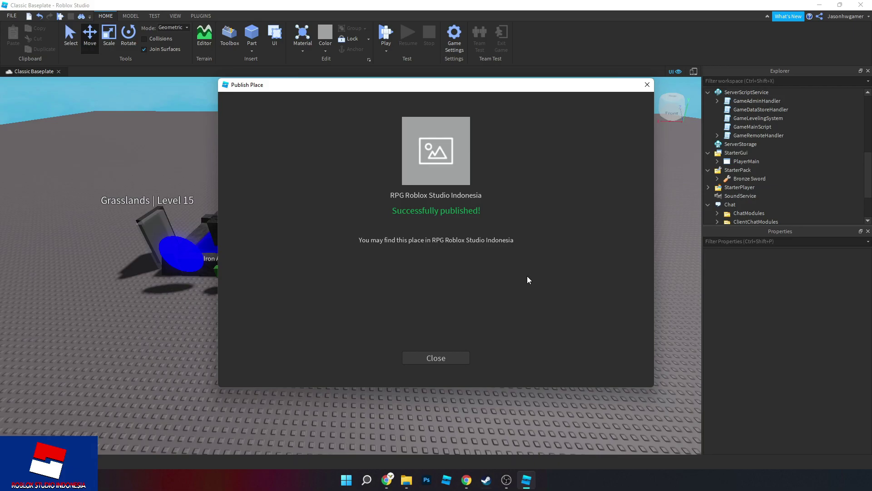
left_click(436, 358)
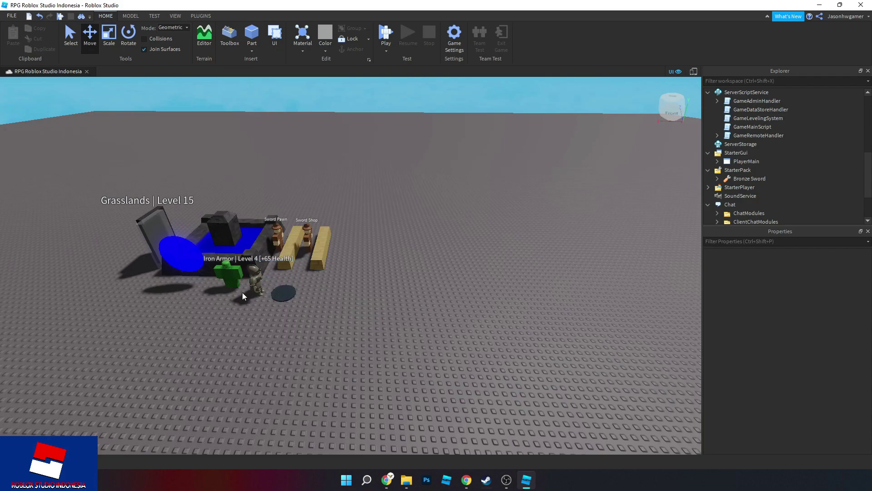
Move the Grass Monster to about -37.55, 3, 33.75, and place a new SpawnLocation behind the fountain at about 40.7, 0.5, 51.55.
left_click_drag(231, 280, 558, 224)
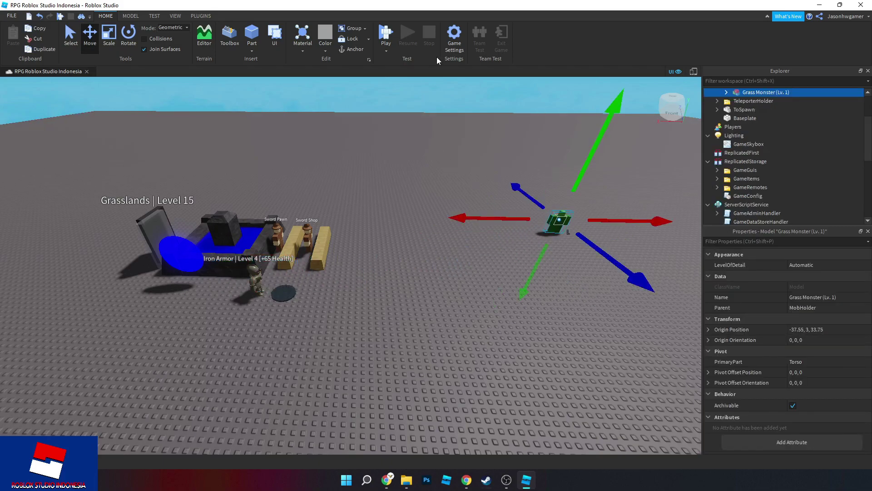
left_click(130, 16)
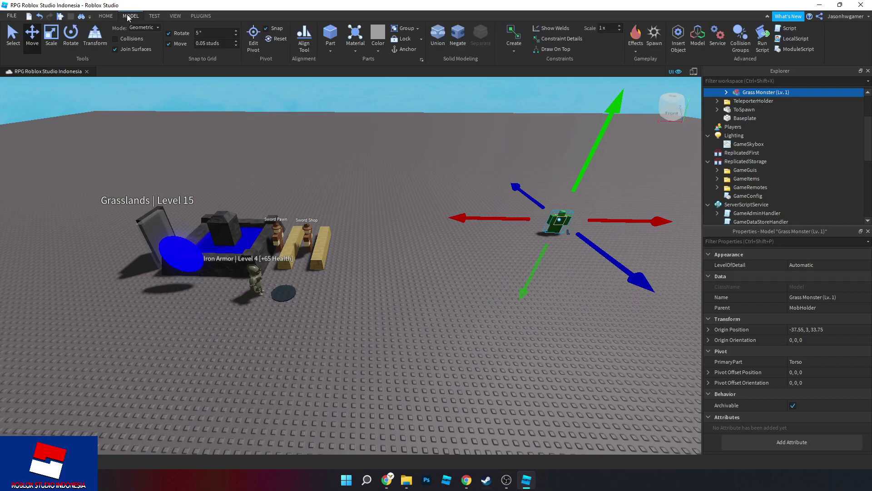
left_click(653, 38)
left_click_drag(350, 188, 243, 194)
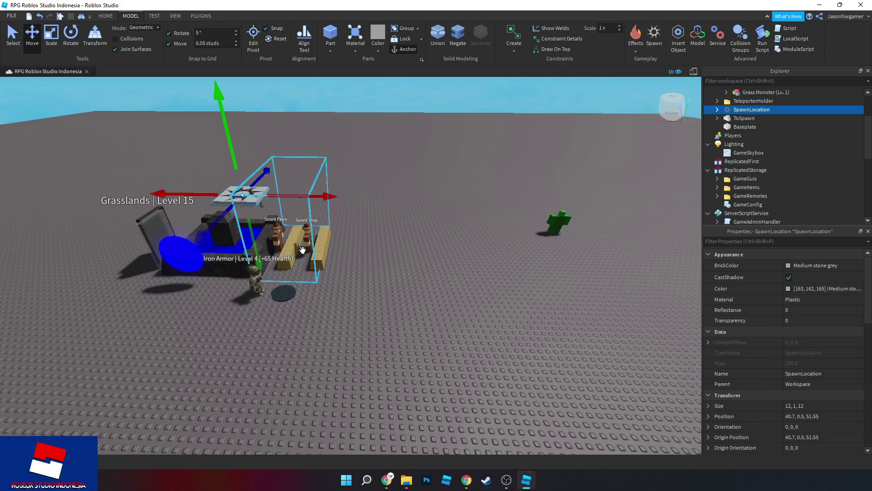
Move the Sword Shop away from the fountain to the open baseplate at about 37.35, 3, 3.05.
left_click(317, 249)
left_click_drag(317, 249, 129, 376)
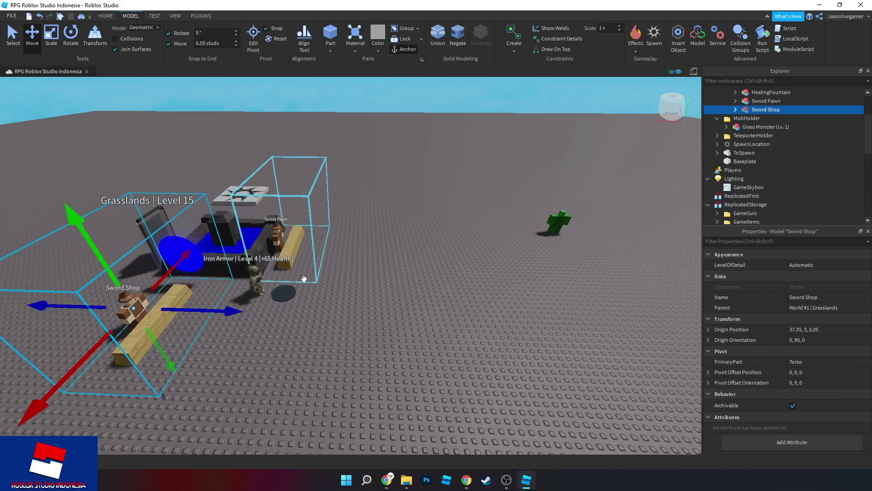
Move the Sword Pawn beside the Sword Shop at about 39.25, 3, -13.5, and the Iron Armor beside the SpawnLocation at about 25.95, 3, 55.85.
left_click_drag(300, 270, 64, 350)
right_click_drag(64, 349, 64, 352)
left_click_drag(304, 159, 200, 295)
scroll(314, 283, "up", 5)
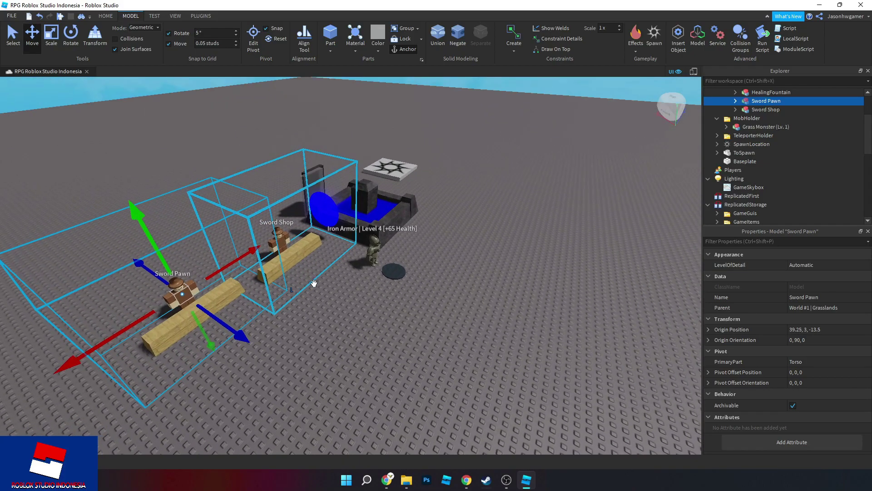
left_click_drag(379, 258, 445, 178)
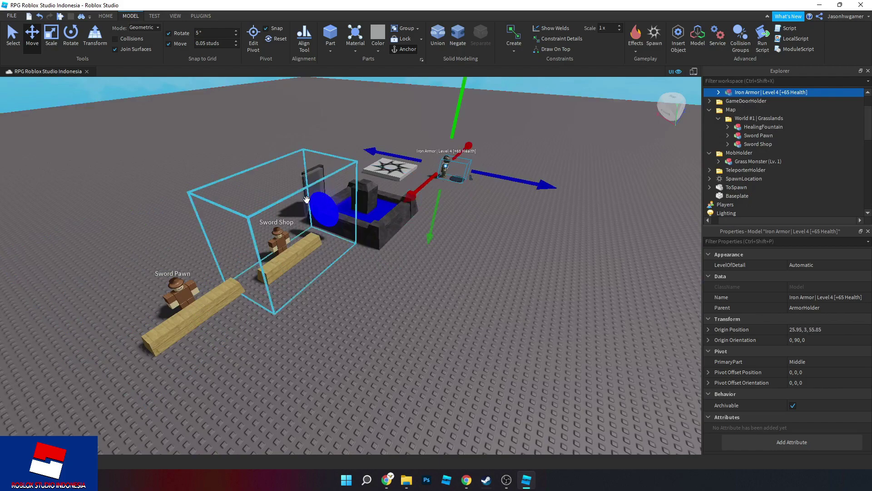
Spread the Abyss teleporter, the LevelDoor and the AdminDoor in a row on the open baseplate behind the fountain, and clear the selection.
left_click_drag(320, 182, 211, 145)
left_click_drag(320, 181, 273, 135)
left_click_drag(317, 180, 252, 147)
left_click(518, 240)
right_click_drag(517, 241, 512, 230)
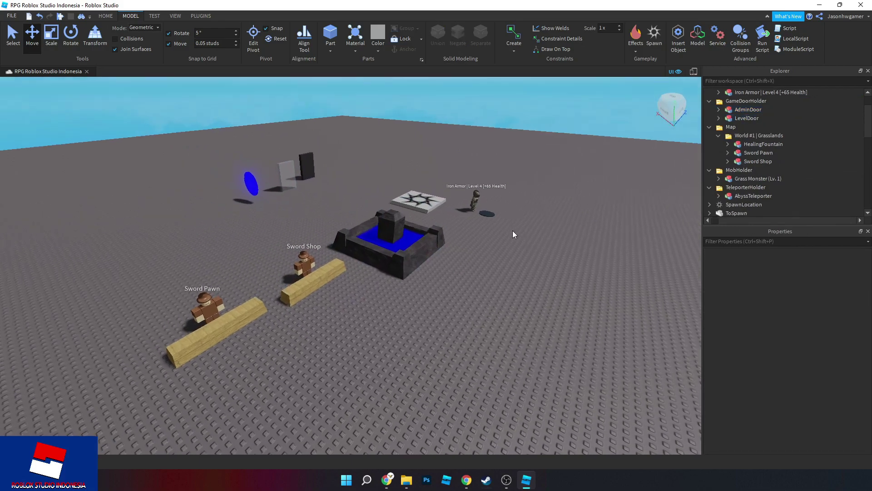
key("d")
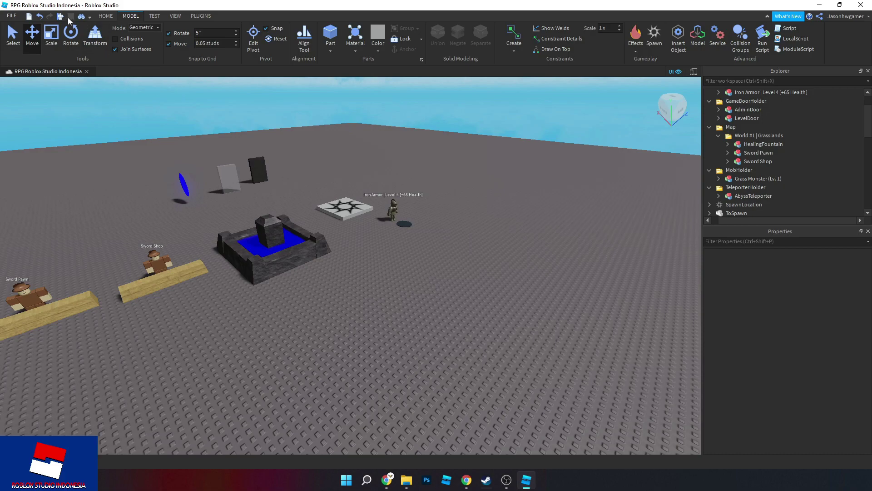
Publish the place with the rearranged map to Roblox.
left_click(11, 15)
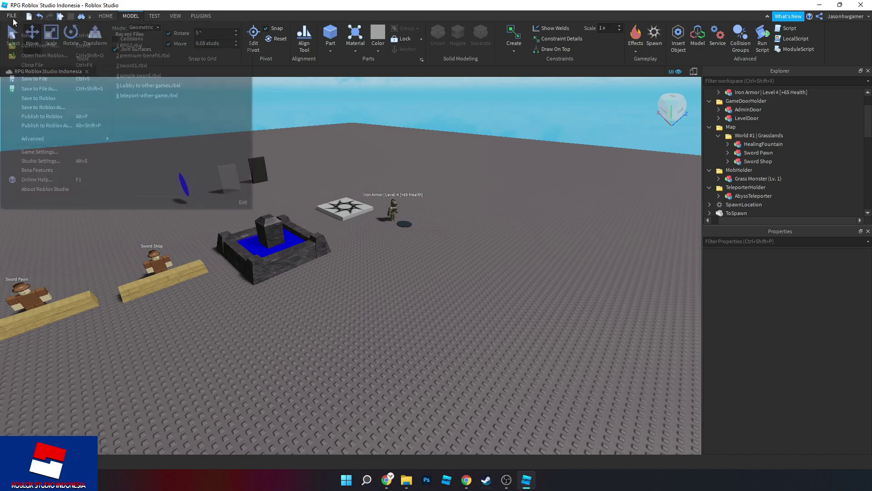
left_click(47, 113)
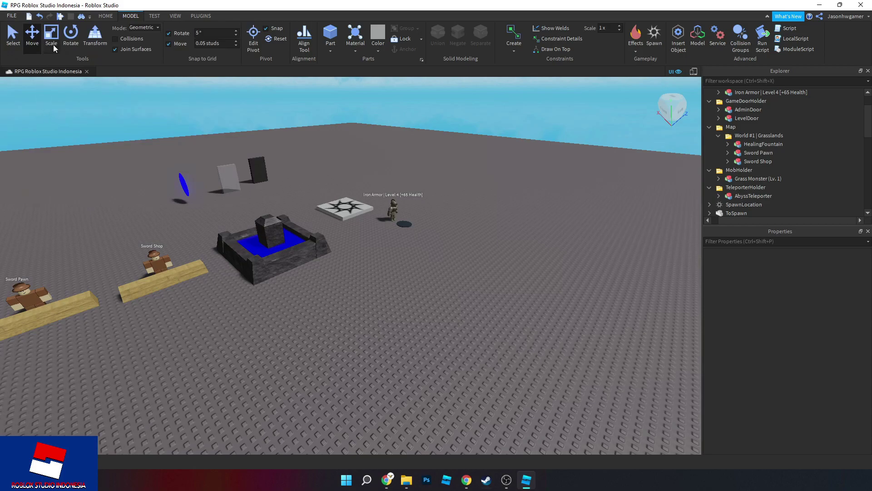
Check the Studio access to API services and the avatar type in the game settings, and close them without saving.
left_click(197, 16)
left_click(107, 17)
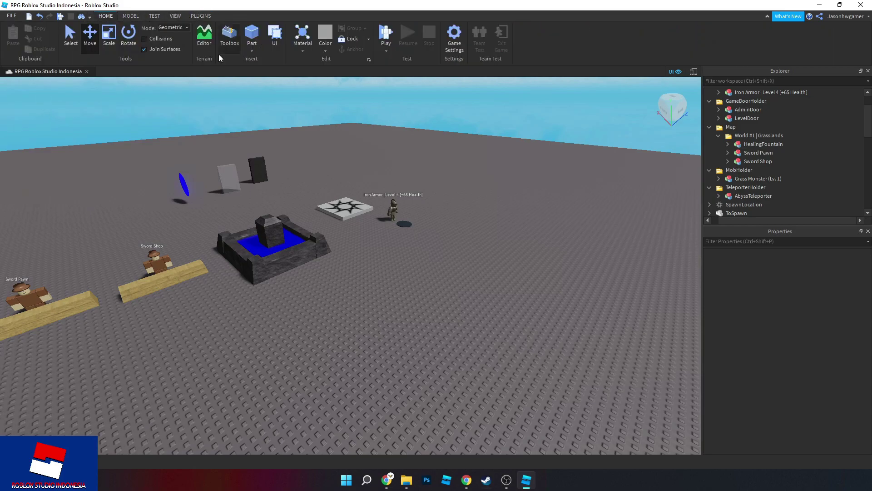
left_click(450, 37)
left_click(263, 174)
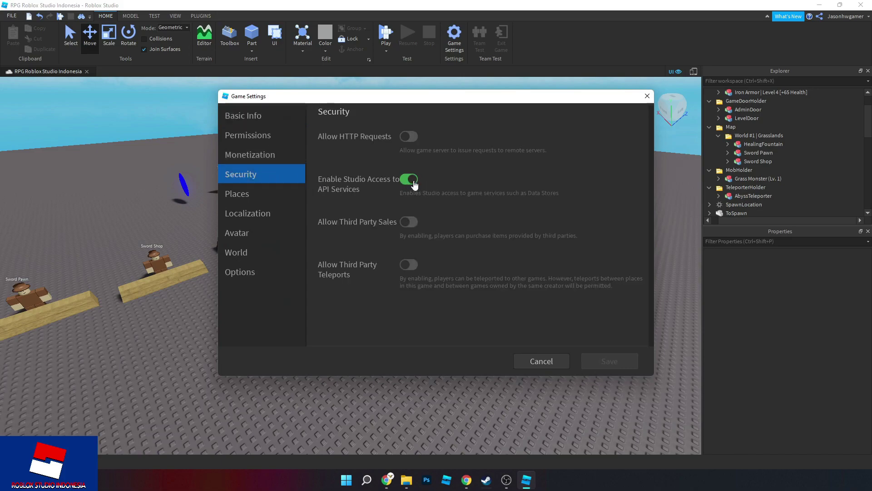
left_click(284, 237)
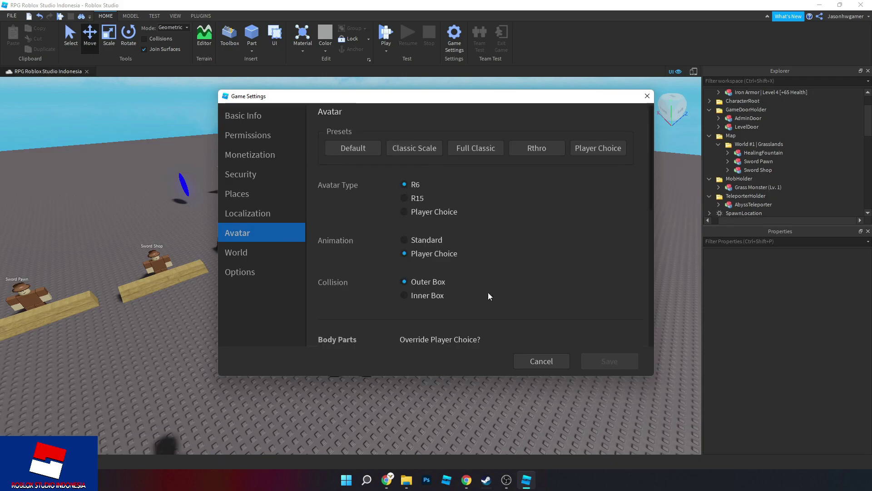
left_click(537, 360)
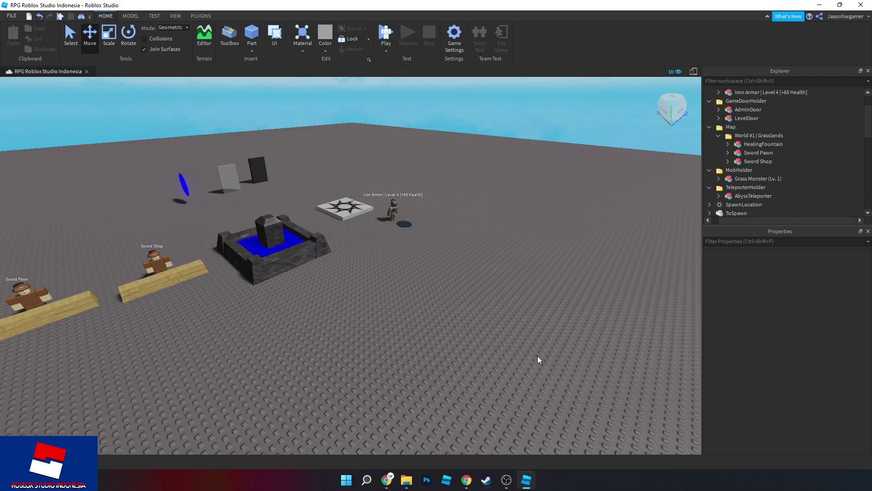
Start a play test, walk the character to the Sword Shop and choose the first Steel Sword in its window.
left_click(385, 36)
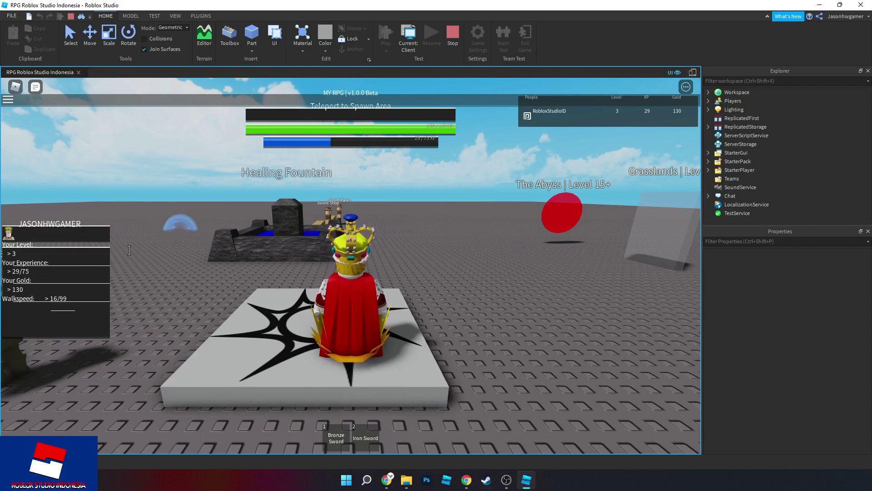
right_click_drag(413, 305, 413, 304)
key("w")
key("2")
key("2")
key("w")
key("a")
key("w")
key("w")
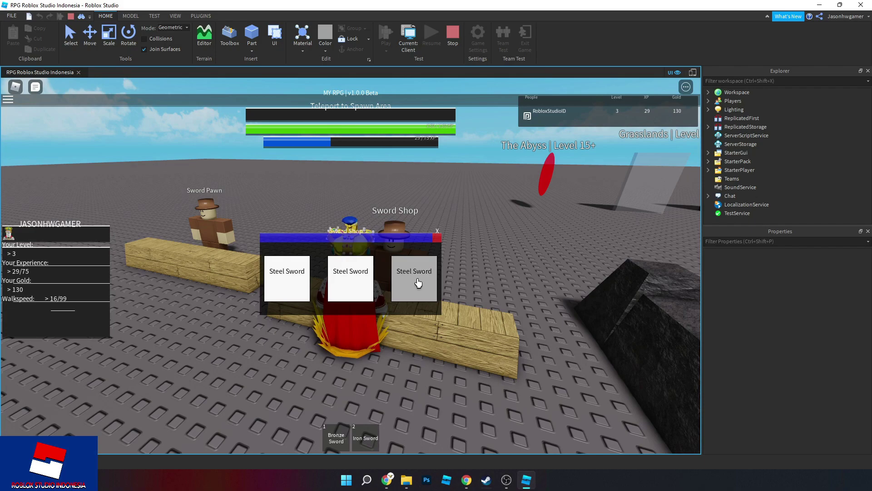
left_click(290, 277)
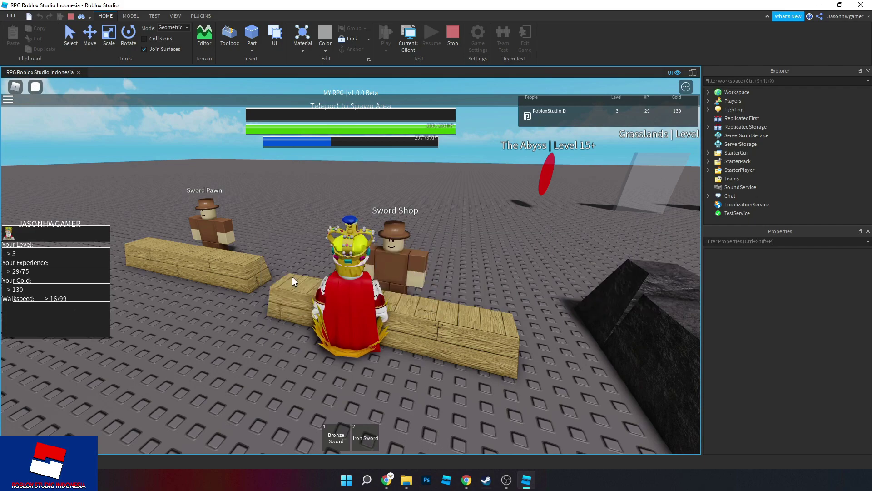
Walk the character to the Sword Pawn, view the Sword category in its window and close the window.
key("a")
key("w")
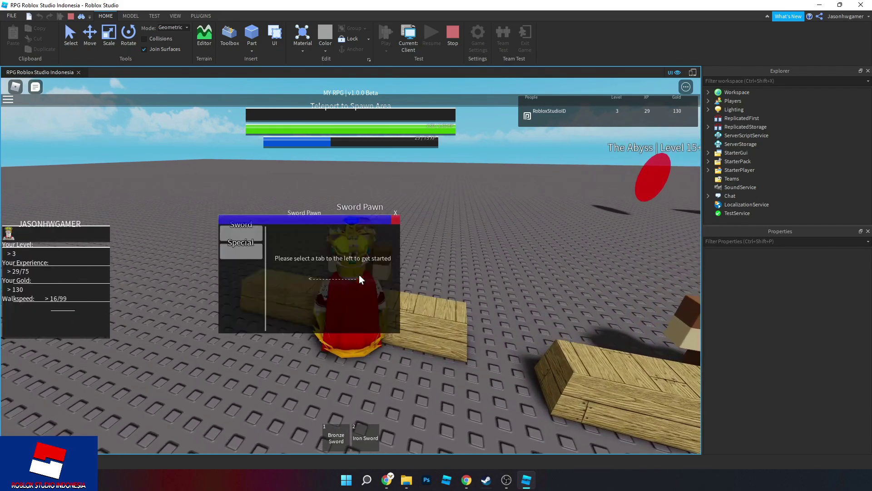
key("s")
key("w")
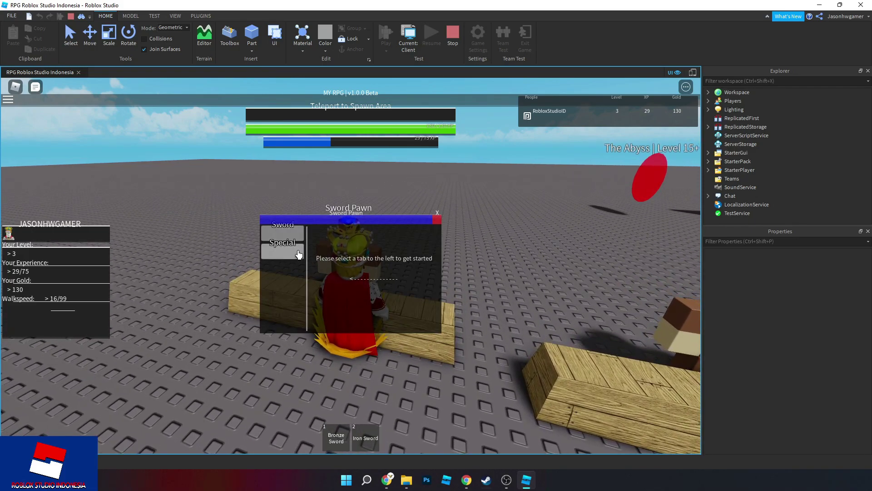
left_click(286, 233)
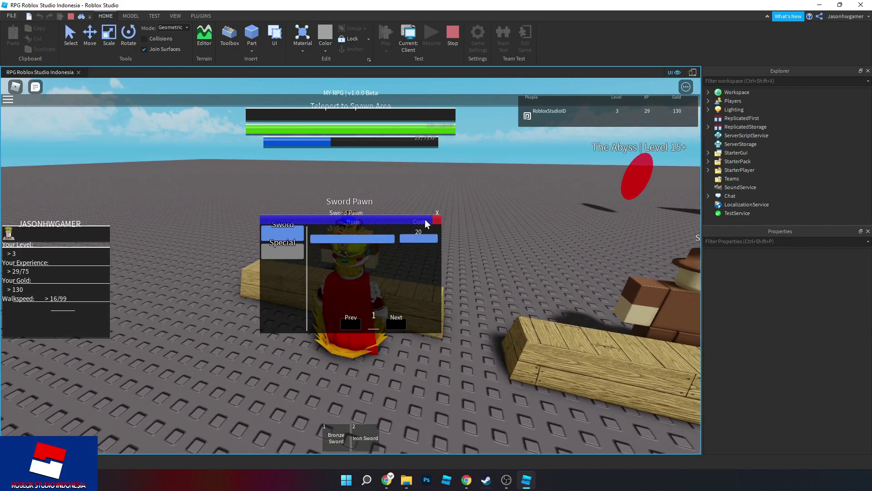
left_click(437, 213)
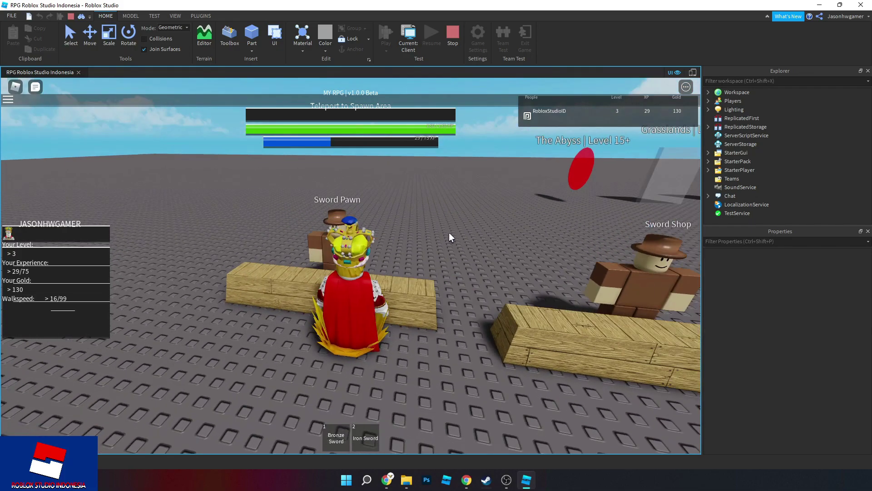
Equip the Iron Sword and walk the character past the fountain and the Iron Armor to the Grass Monster.
key("w")
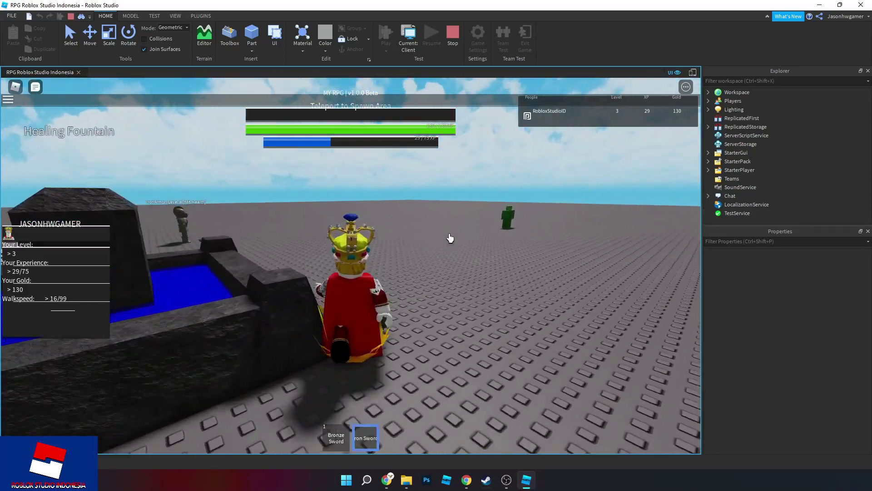
key("2")
key("w")
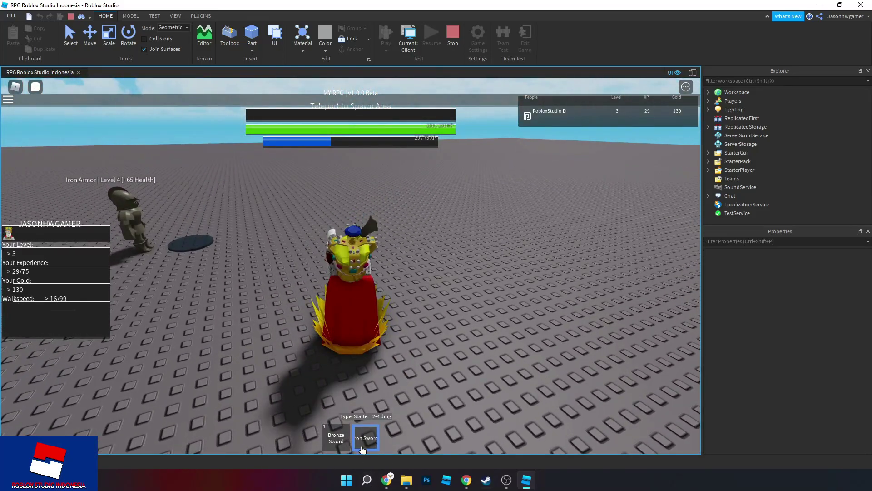
right_click_drag(414, 361, 414, 361)
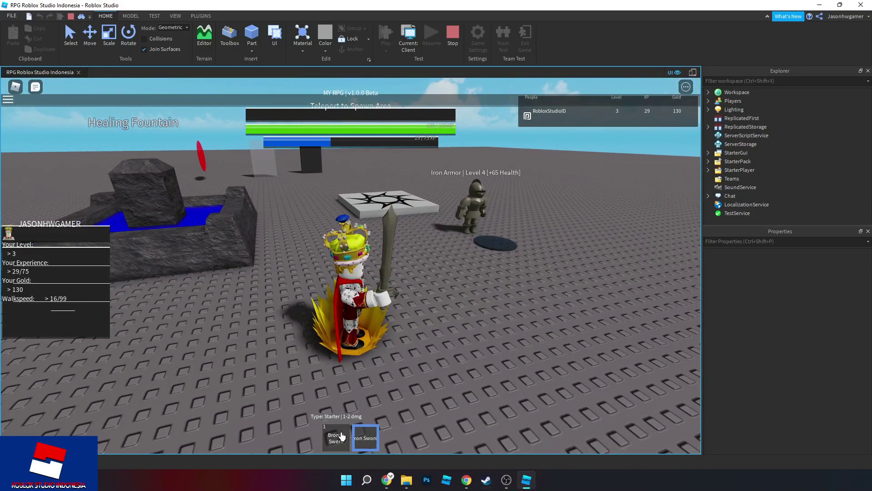
key("w")
right_click_drag(454, 386, 455, 386)
key("w")
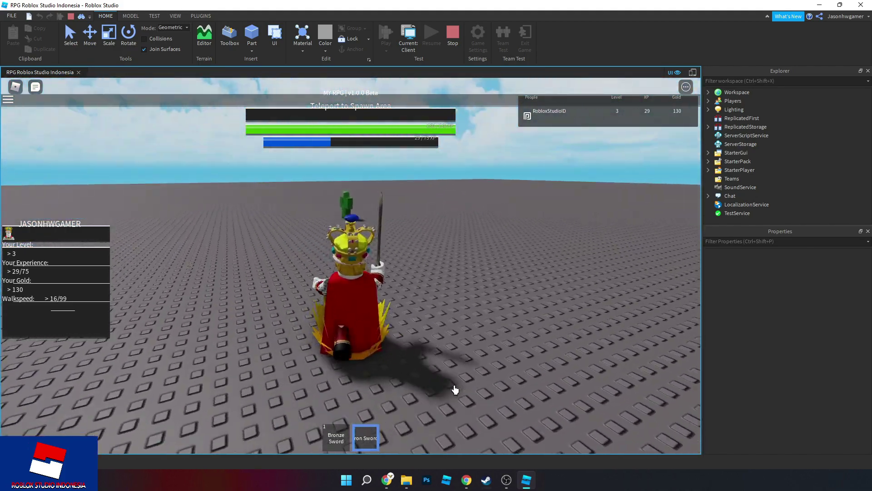
key("w")
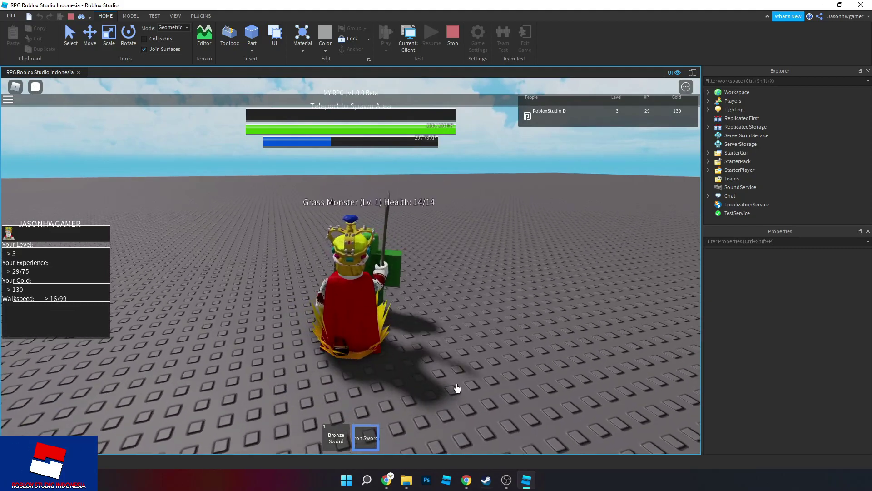
Attack the Grass Monster with the Iron Sword until it is defeated, to test the combat and rewards.
left_click(457, 388)
left_click(456, 387)
left_click(454, 388)
left_click(450, 389)
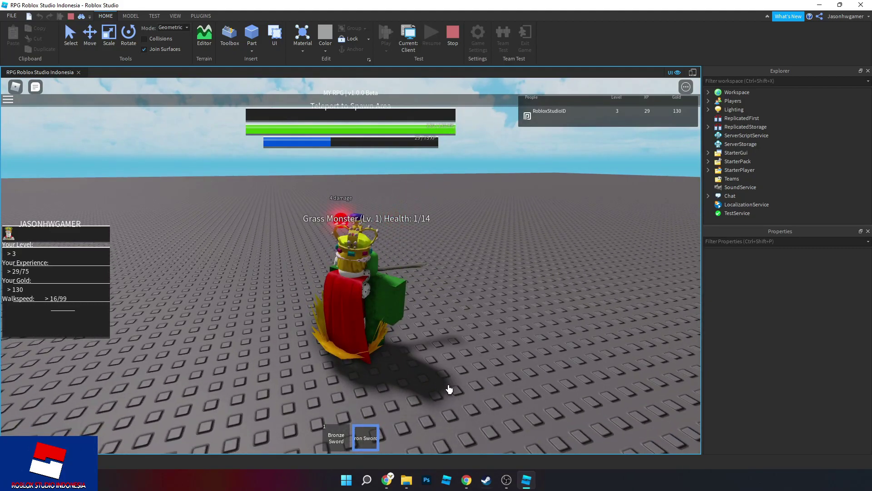
left_click(448, 389)
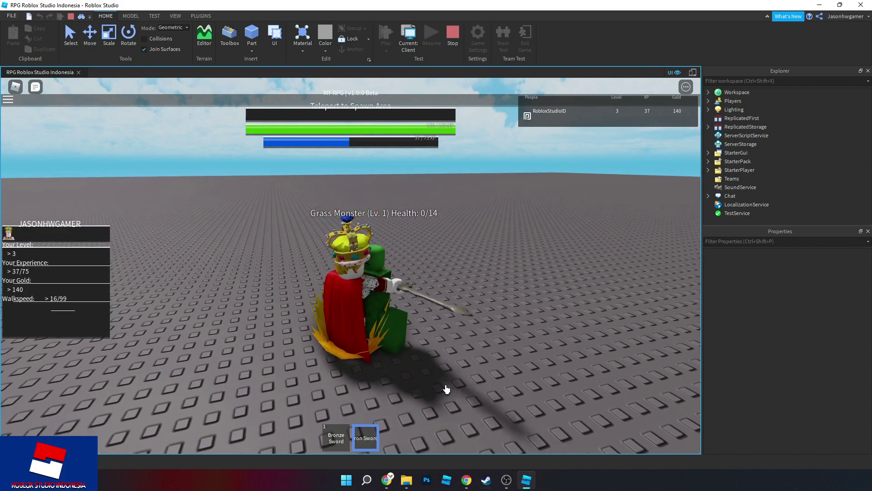
left_click(446, 389)
left_click(435, 387)
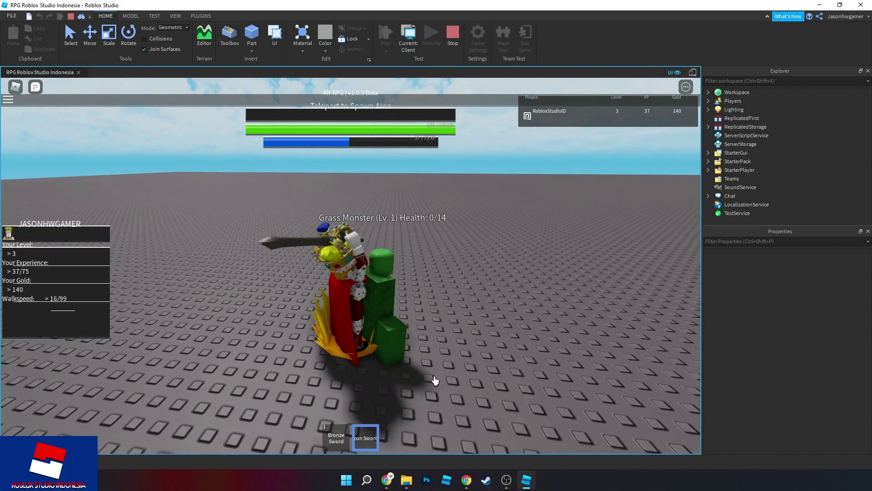
Circle the character around the respawned Grass Monster and defeat it a second time.
right_click_drag(422, 231, 426, 240)
key("a")
key("s")
key("d")
key("w")
left_click(426, 241)
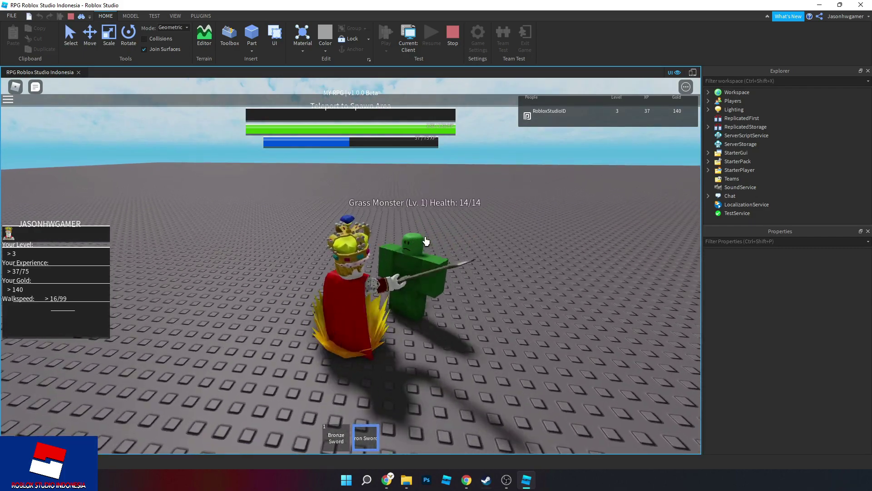
left_click(426, 241)
left_click(426, 240)
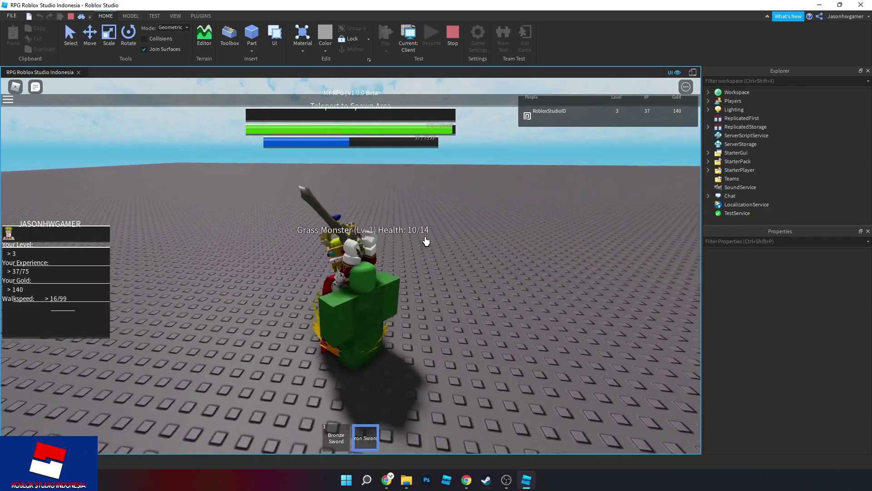
left_click(424, 265)
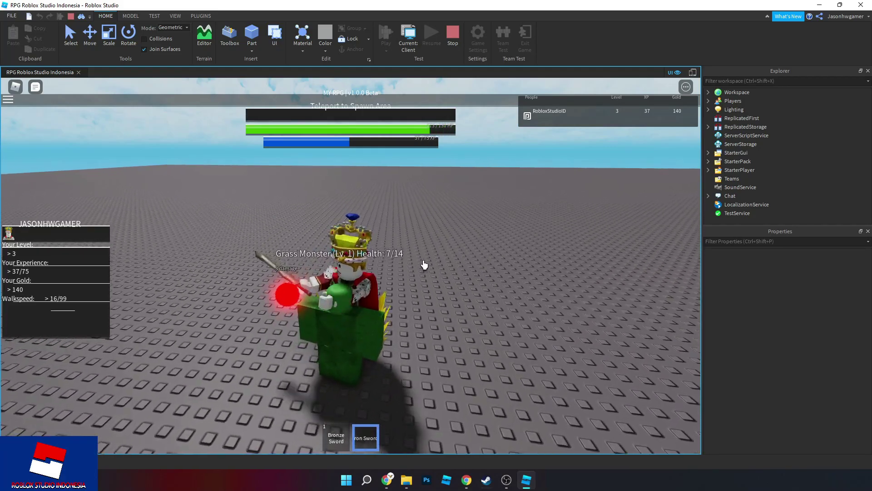
left_click(425, 265)
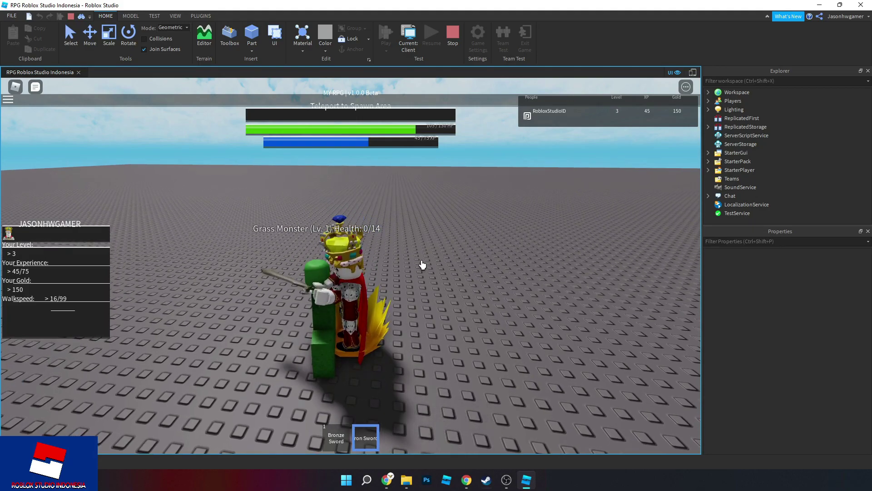
Step back from the fallen Grass Monster, approach its respawn and defeat it a third time.
key("space")
key("s")
right_click_drag(423, 262, 425, 263)
key("d")
key("w")
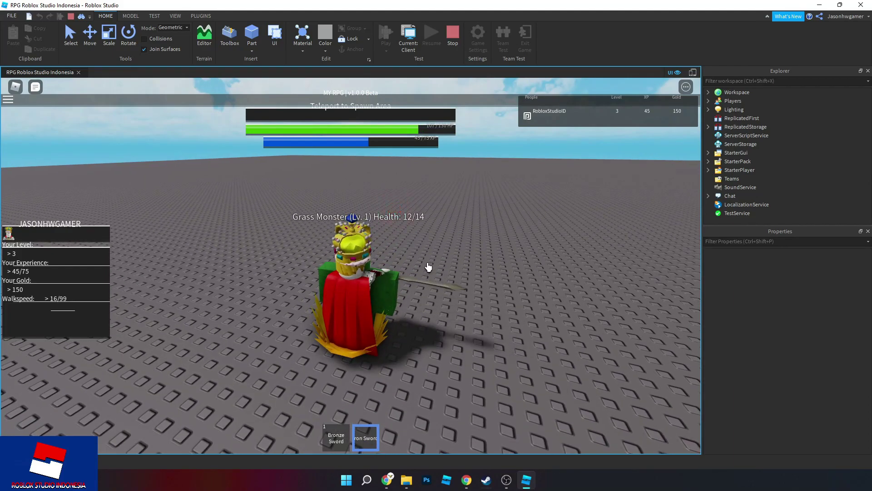
left_click(440, 235)
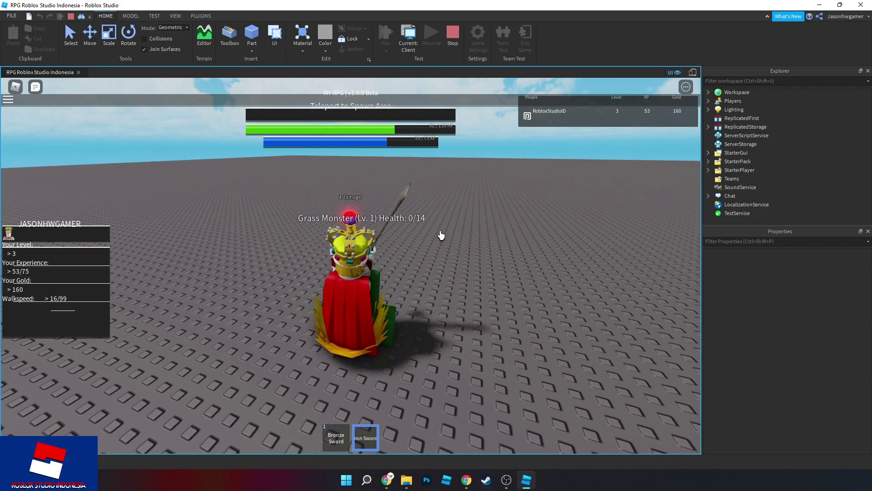
Move around the spawn spot of the Grass Monster and defeat it a fourth time with the Iron Sword.
right_click_drag(446, 257, 443, 257)
key("a")
key("s")
key("d")
key("a")
key("w")
left_click(441, 252)
key("d")
left_click(441, 252)
left_click(441, 252)
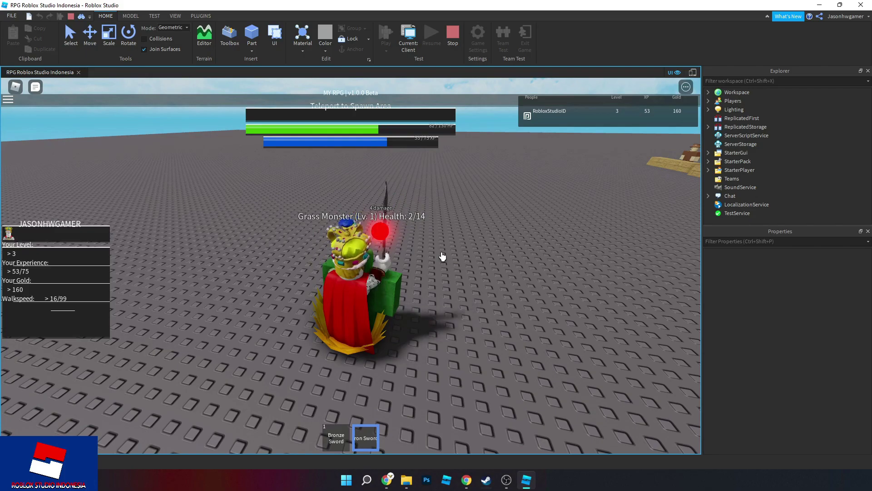
left_click(443, 257)
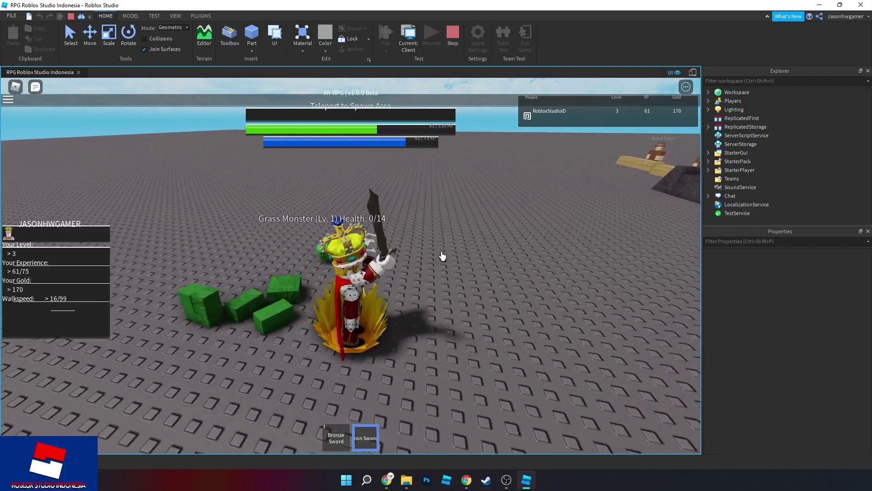
Walk the character past the Iron Armor and step into the Healing Fountain to test its healing.
key("d")
right_click_drag(450, 256, 462, 255)
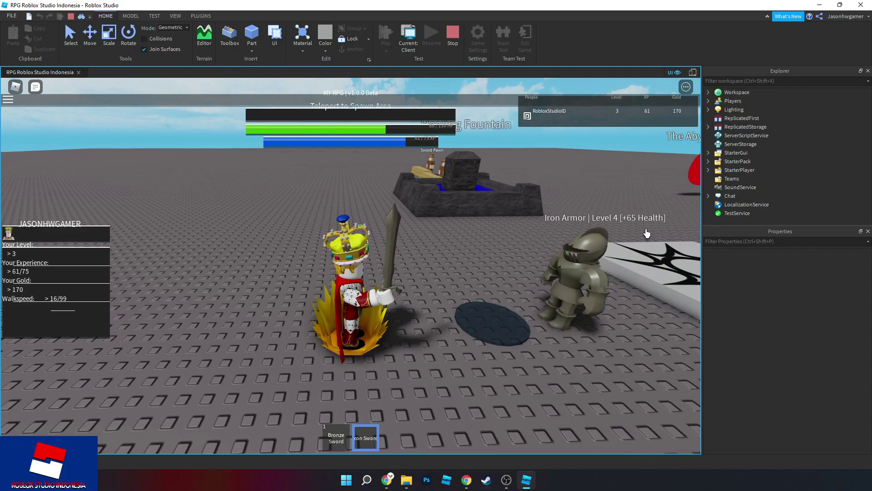
key("w")
right_click_drag(422, 247, 422, 247)
key("w")
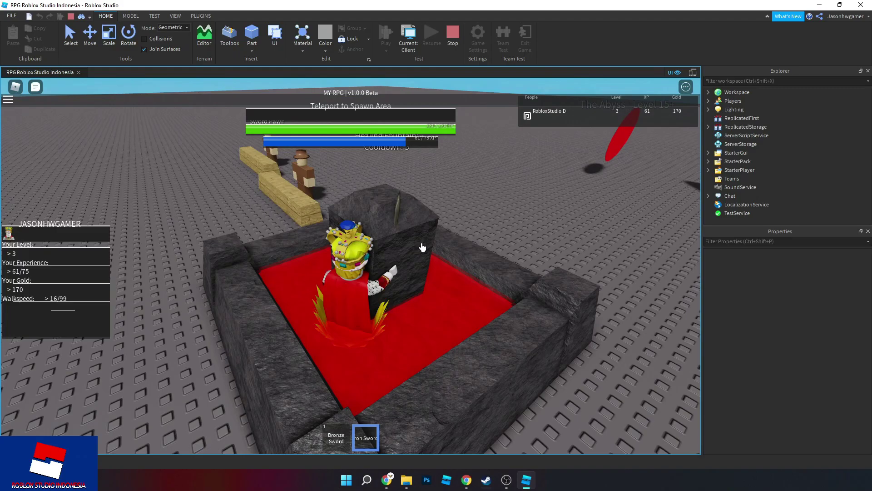
Leave the Healing Fountain, walk to the Grass Monster and defeat it with the Iron Sword.
key("s")
key("space")
key("a")
key("w")
right_click_drag(412, 208, 426, 235)
key("w")
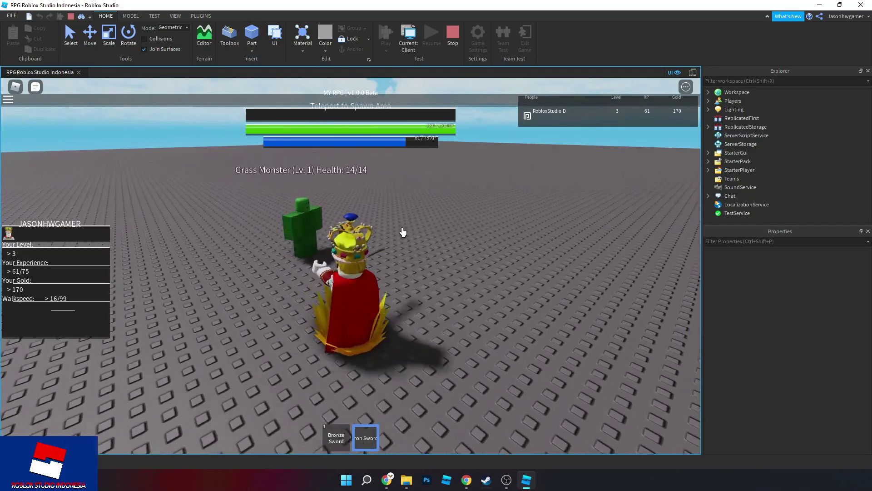
left_click(403, 232)
left_click(403, 232)
left_click(403, 232)
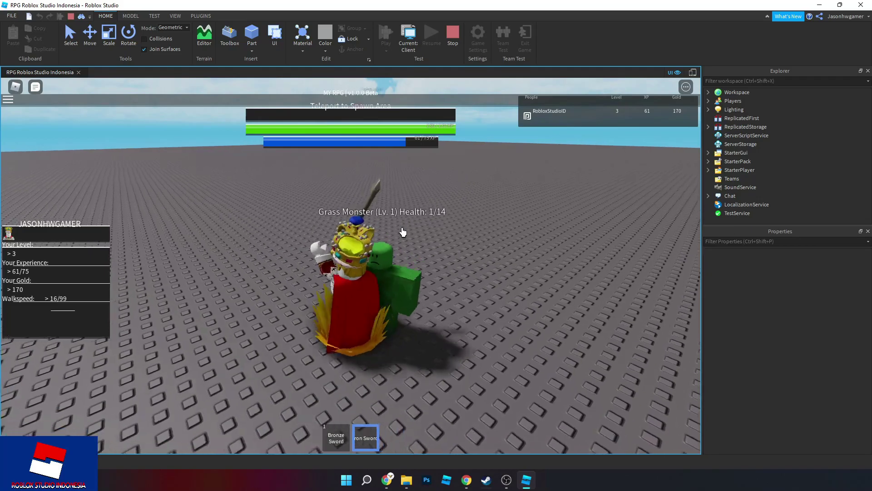
left_click(402, 232)
Walk toward the Healing Fountain, return to the respawned Grass Monster and defeat it again to reach level 4.
right_click_drag(403, 232, 415, 238)
key("w")
key("w")
key("w")
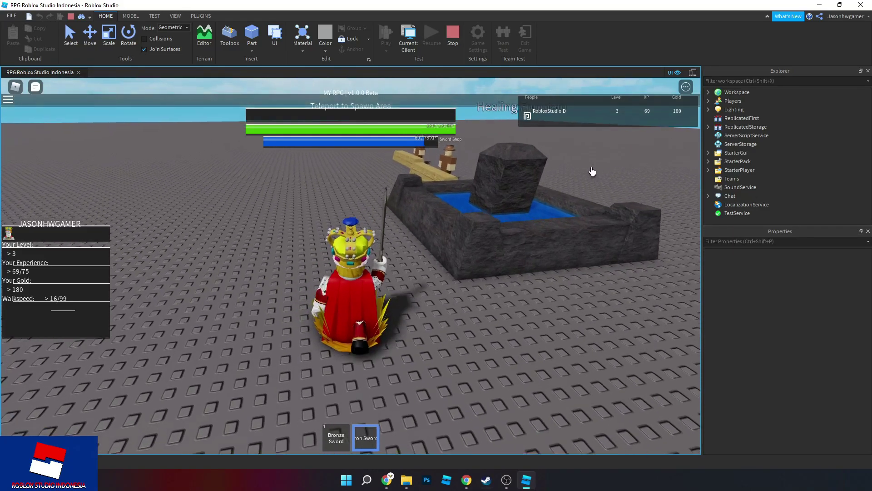
key("w")
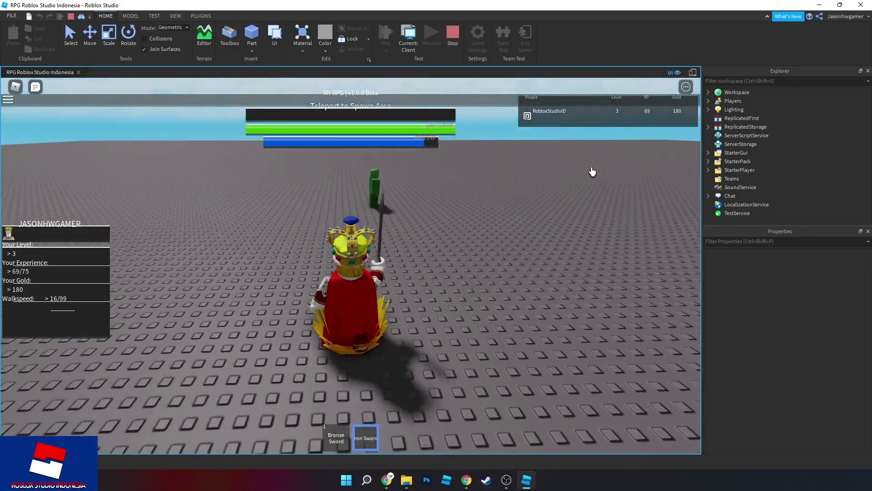
left_click(593, 172)
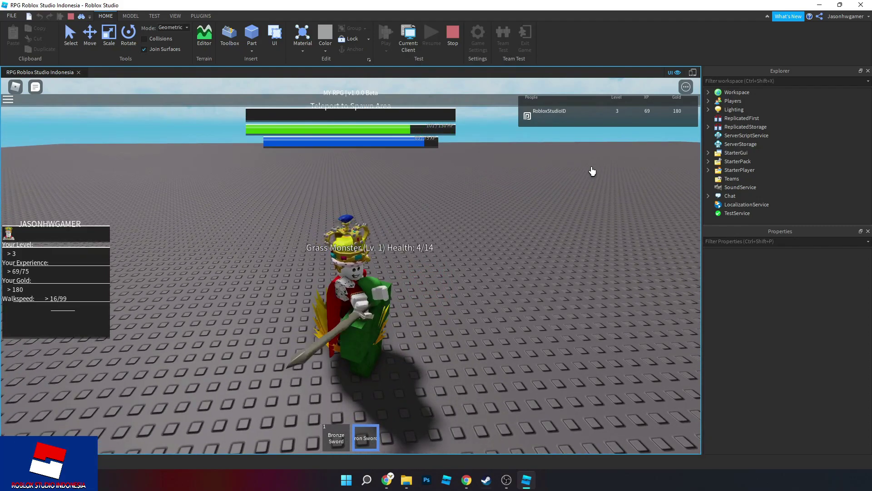
left_click(593, 172)
left_click(592, 171)
Walk the character to the Iron Armor stand and put the armor on.
key("w")
right_click_drag(592, 171, 593, 171)
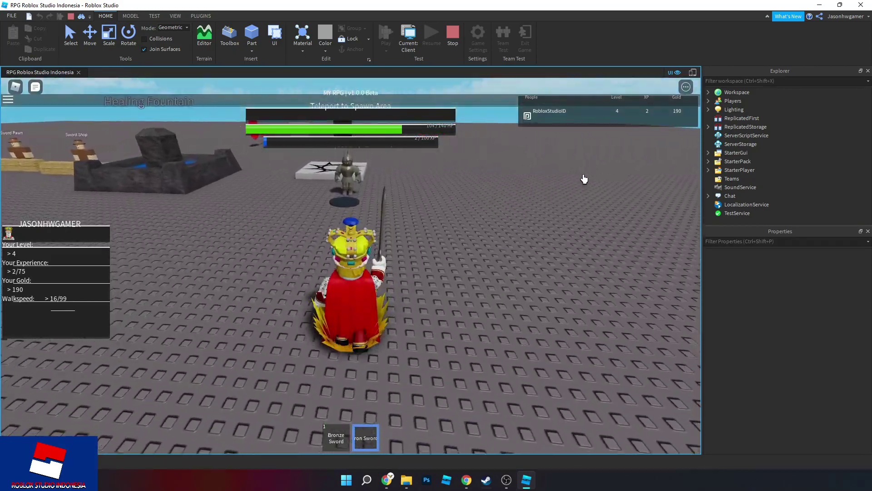
key("w")
right_click_drag(551, 238, 550, 238)
key("a")
key("w")
right_click_drag(370, 329, 370, 329)
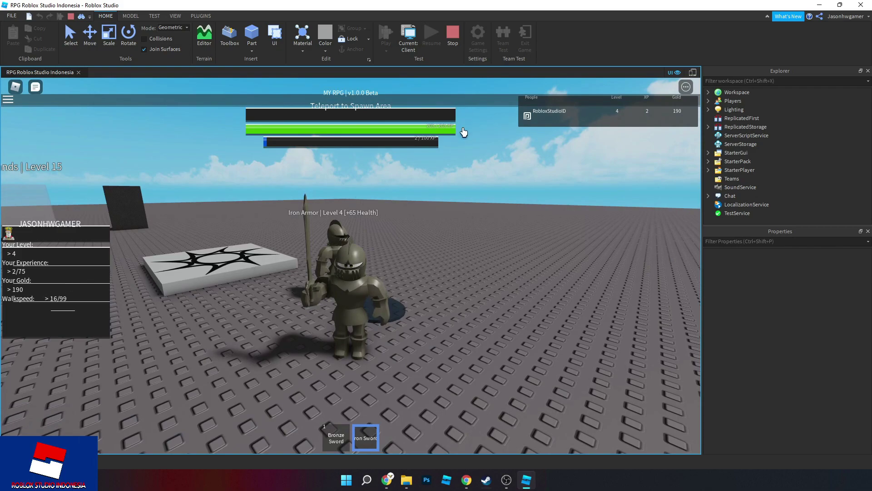
Examine the character wearing the Iron Armor from several angles and up close.
right_click_drag(473, 232, 473, 232)
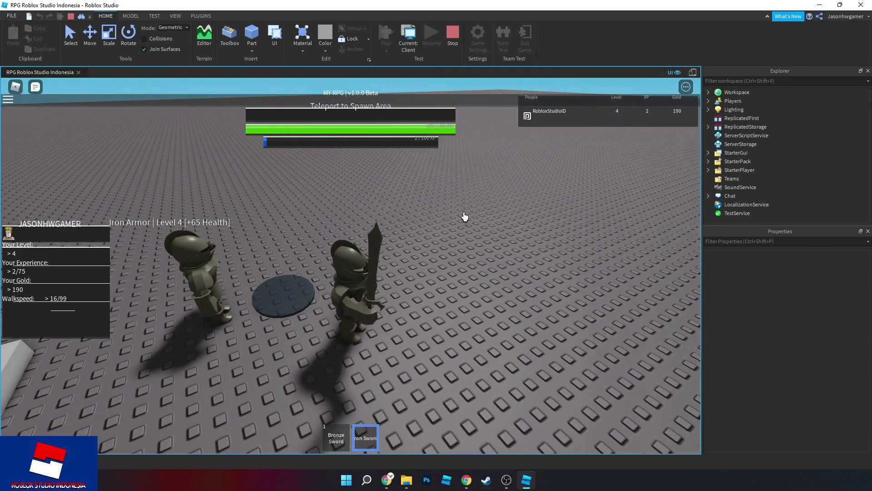
scroll(449, 152, "up", 3)
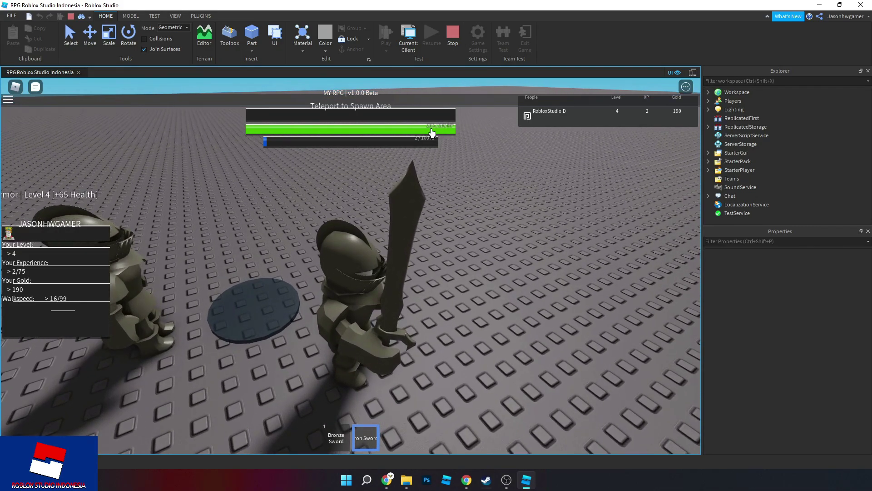
right_click_drag(443, 280, 432, 269)
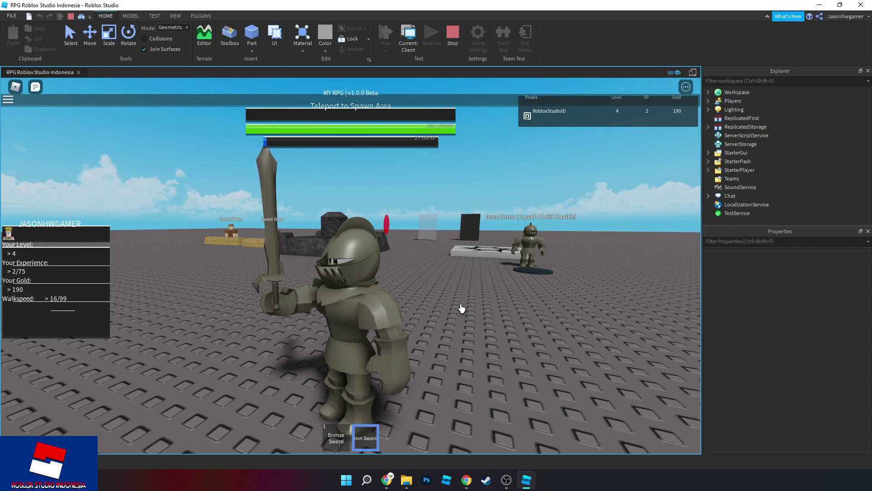
Walk the armored character toward the Grass Monster, step aside and end the play-test.
key("w")
right_click_drag(340, 141, 354, 186)
right_click_drag(237, 236, 239, 236)
key("w")
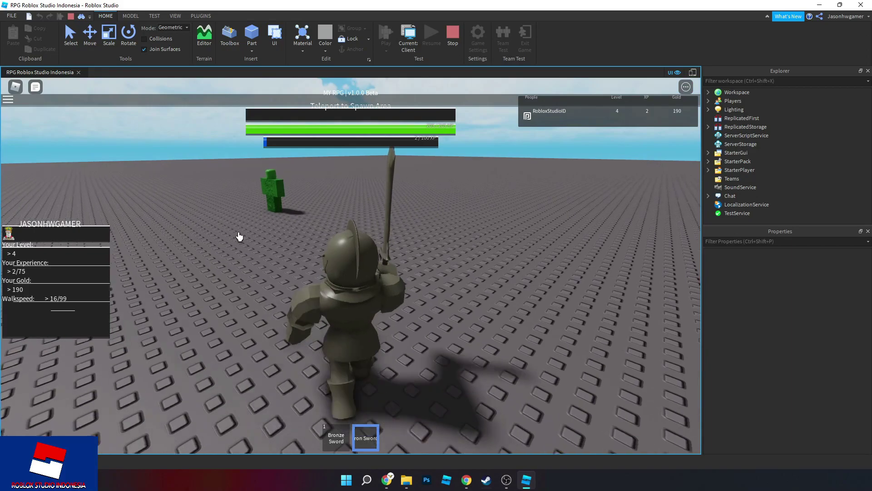
key("d")
key("s")
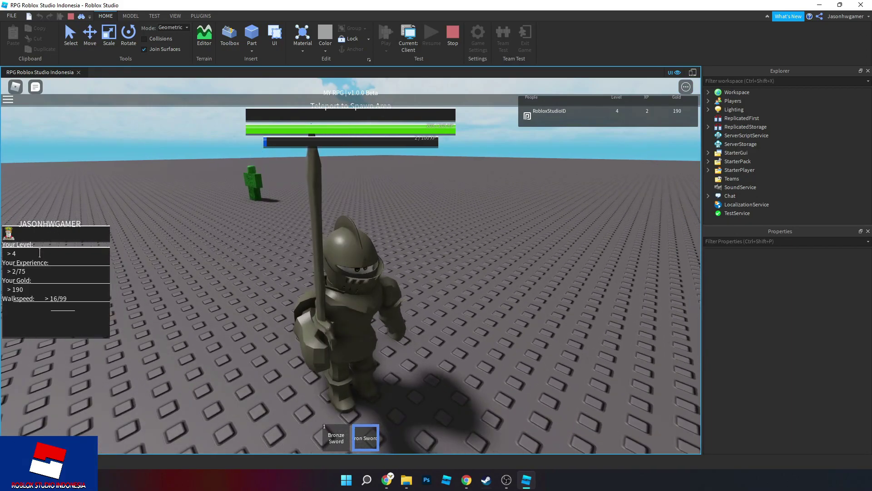
left_click(451, 34)
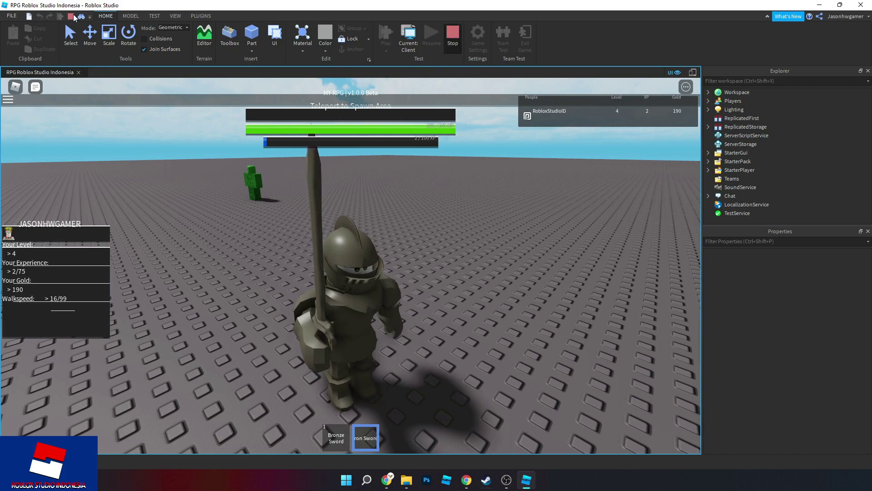
Publish the place to Roblox and close its file.
left_click(11, 16)
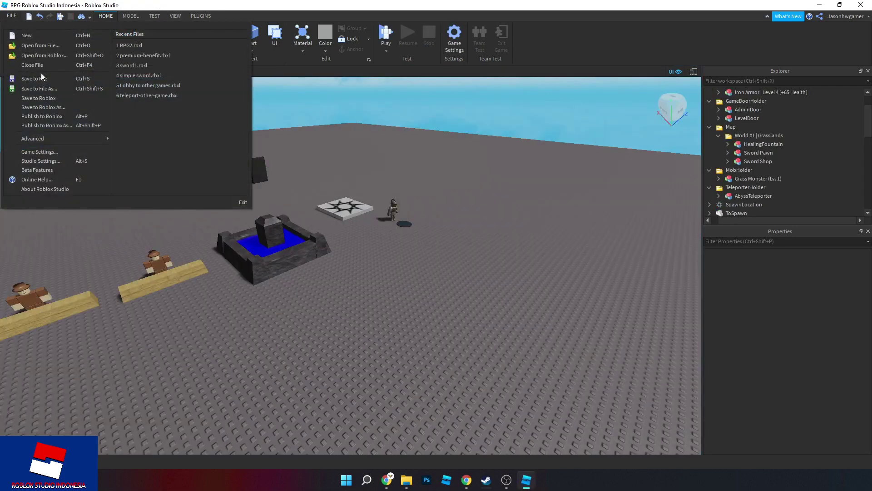
left_click(35, 116)
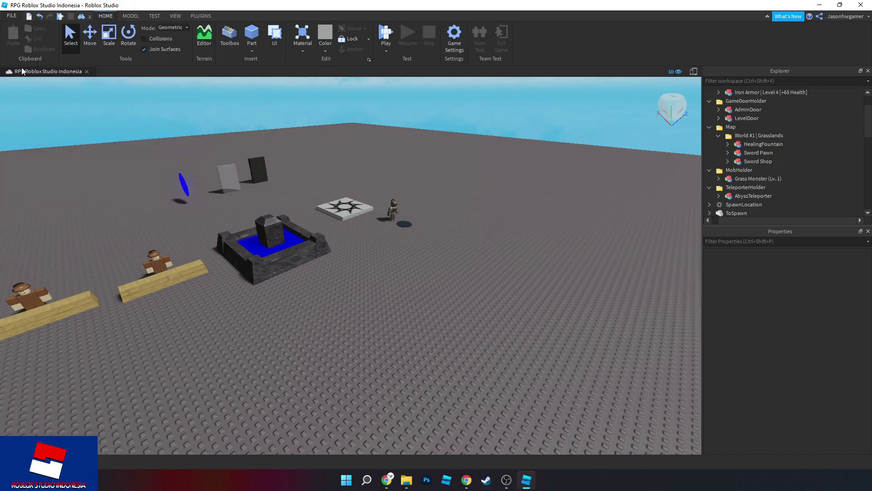
left_click(11, 16)
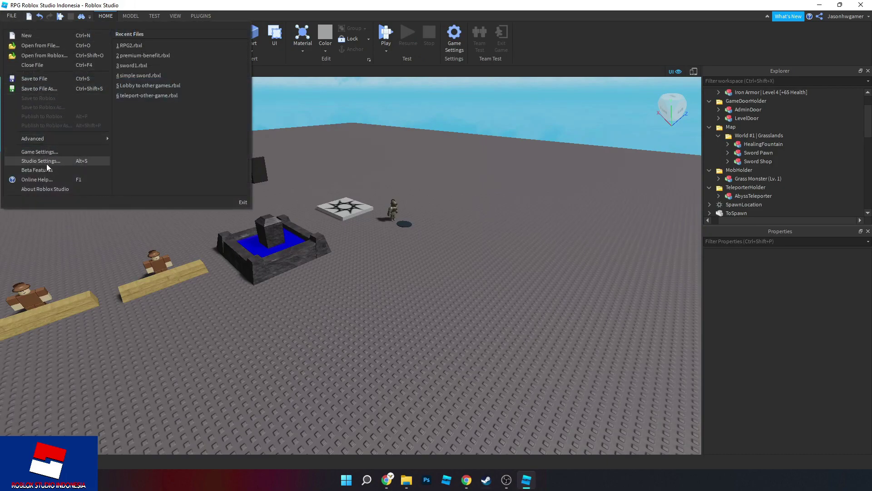
left_click(45, 66)
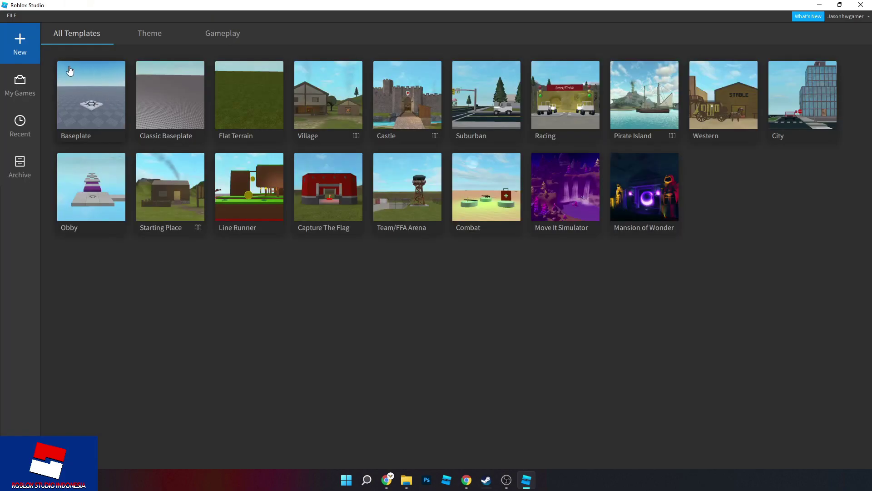
Open the web place page of the newest RPG Roblox Studio Indonesia game among the recent games.
left_click(27, 93)
left_click(25, 125)
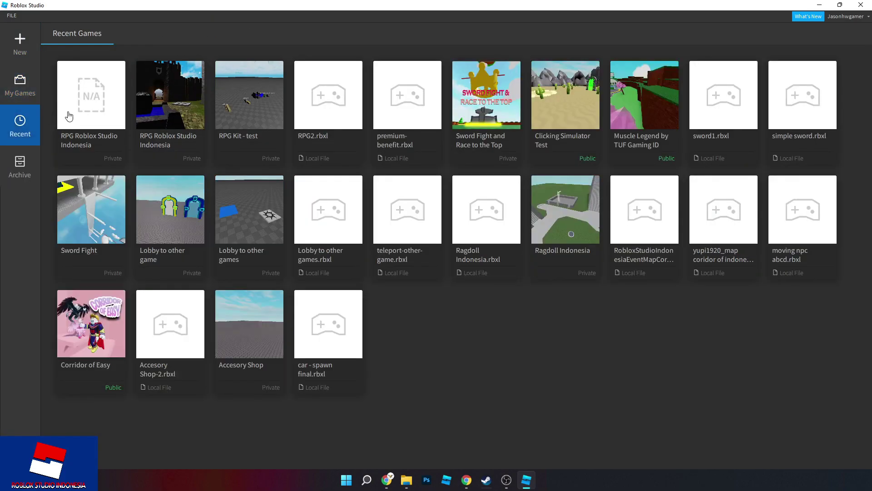
left_click(118, 70)
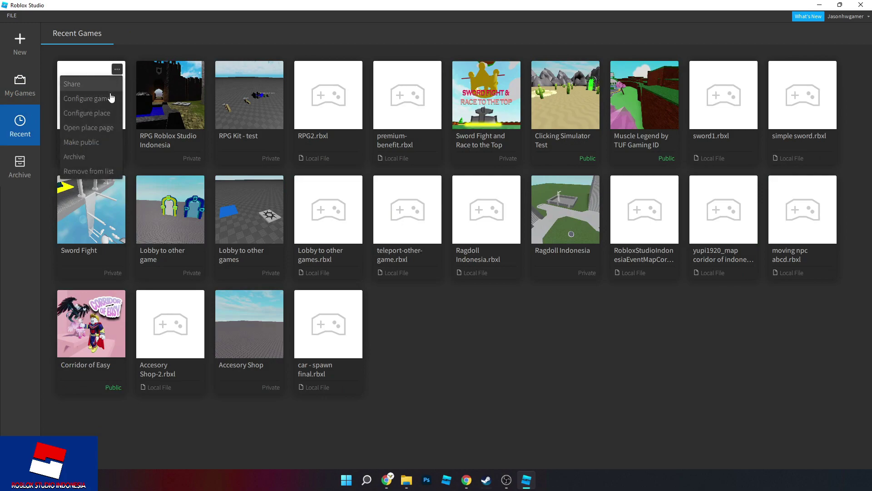
left_click(100, 130)
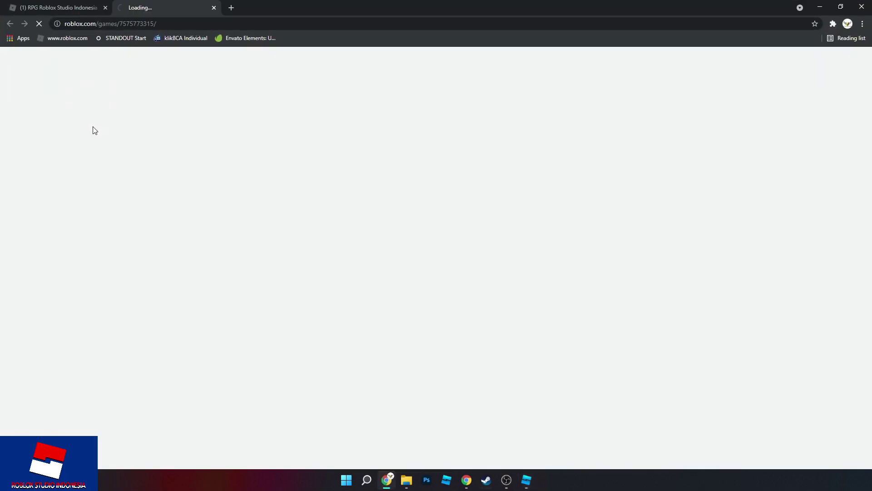
Close the old browser tab and launch RPG Roblox Studio Indonesia from its place page.
left_click(105, 7)
left_click(563, 282)
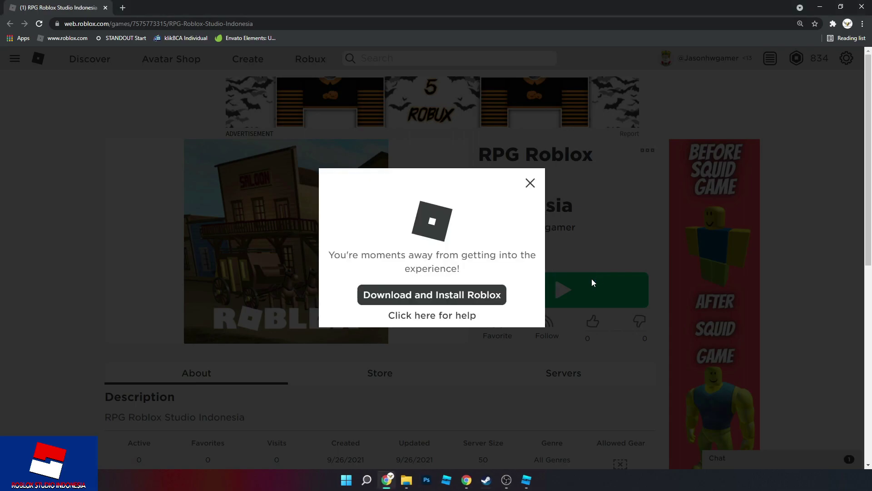
left_click(591, 279)
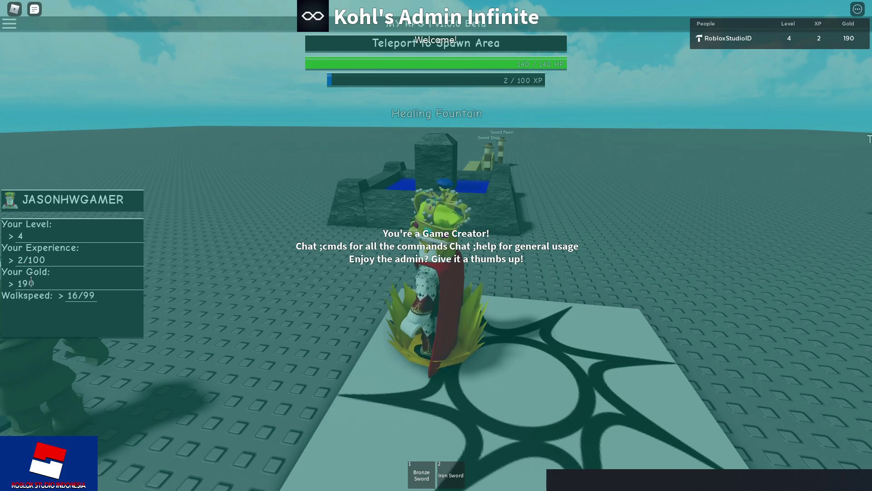
Walk the character from the spawn platform toward the Abyss teleporter and around to the Sword Shop counter.
right_click_drag(339, 235, 339, 235)
key("w")
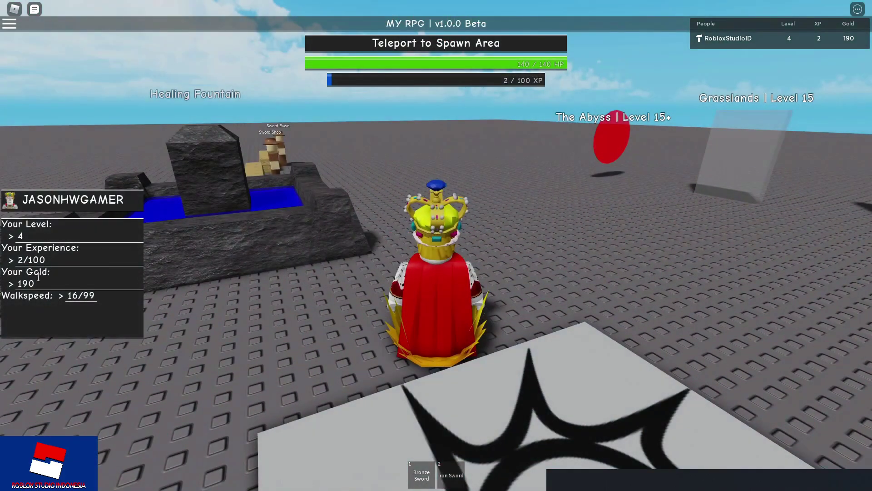
key("d")
key("w")
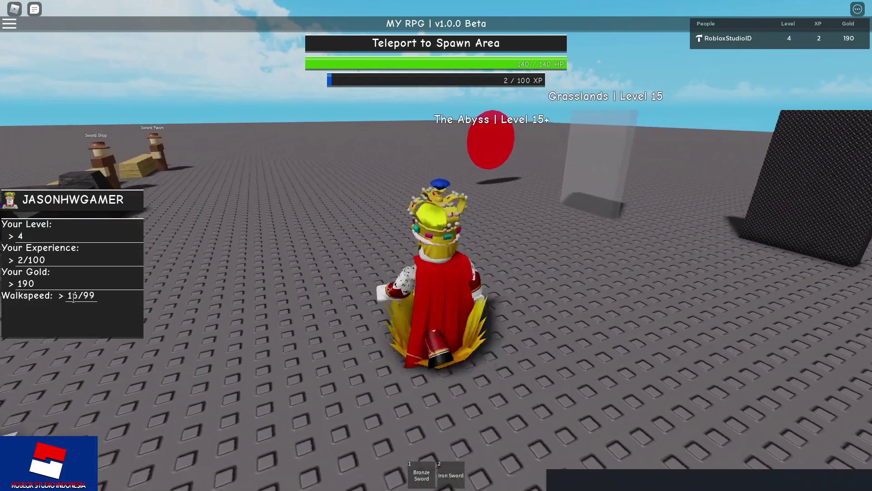
key("a")
key("w")
right_click_drag(312, 266, 312, 264)
key("a")
key("w")
left_click(374, 269)
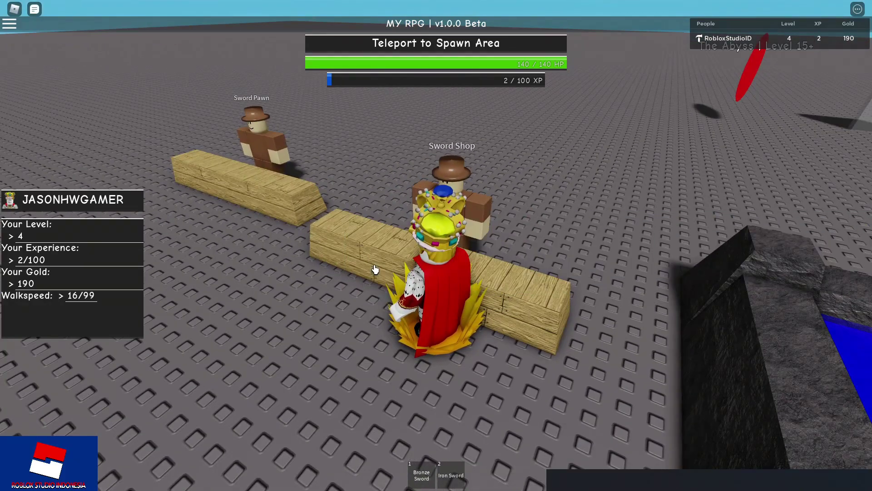
Move along the counter to bring up the Sword Shop offers and try the middle Steel Sword.
key("a")
key("d")
key("a")
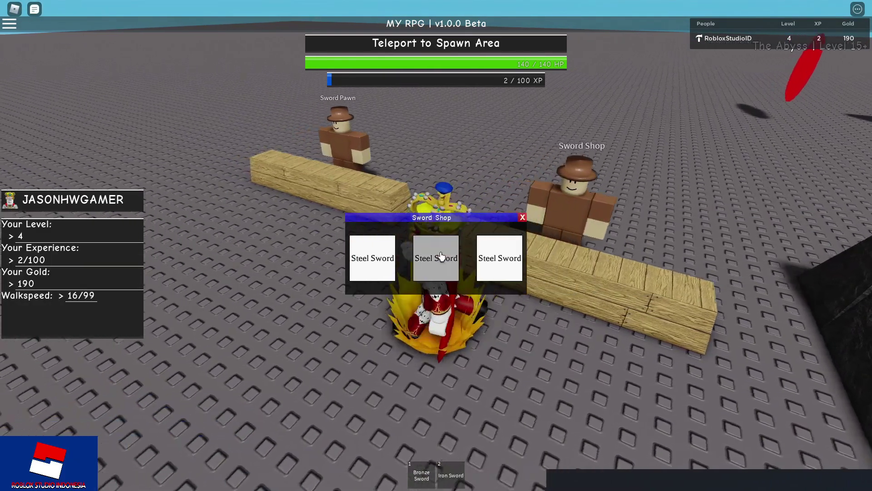
key("s")
left_click(438, 256)
Walk to the Sword Pawn, view its Sword items and step back from the counter.
key("a")
key("w")
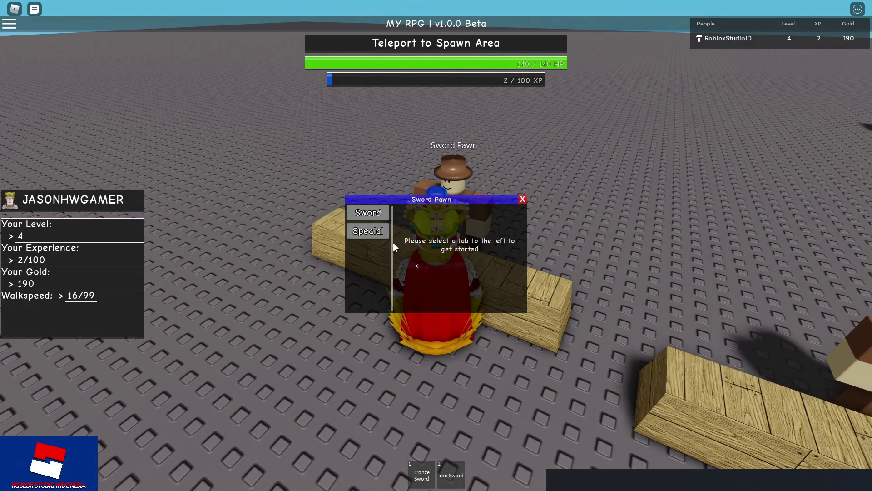
left_click(368, 213)
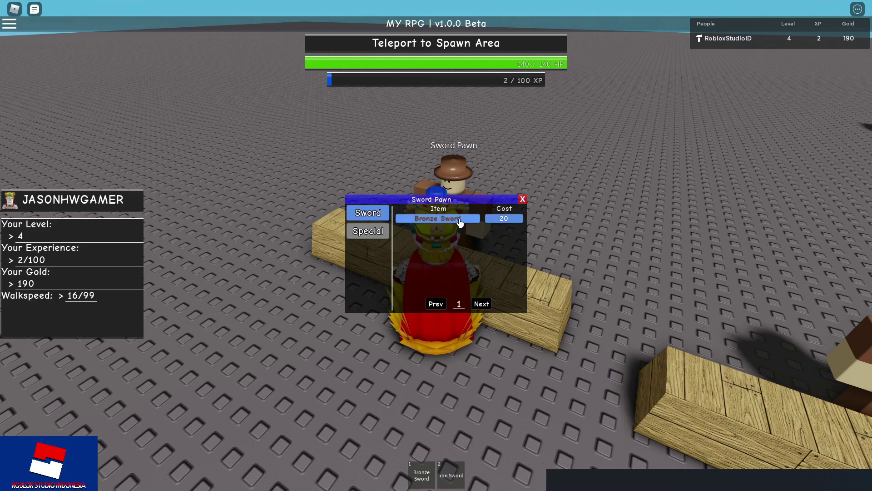
key("s")
key("a")
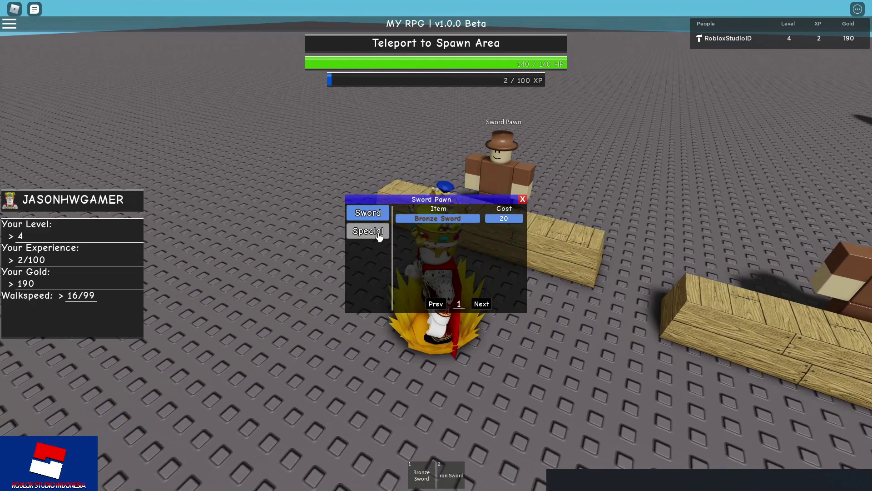
Return to the Sword Pawn, view its Special items, close the window and back away.
key("w")
key("d")
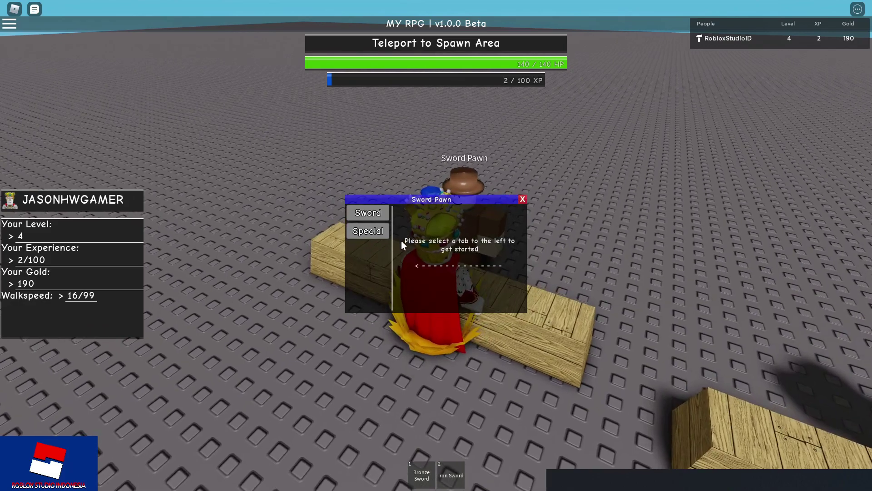
left_click(368, 230)
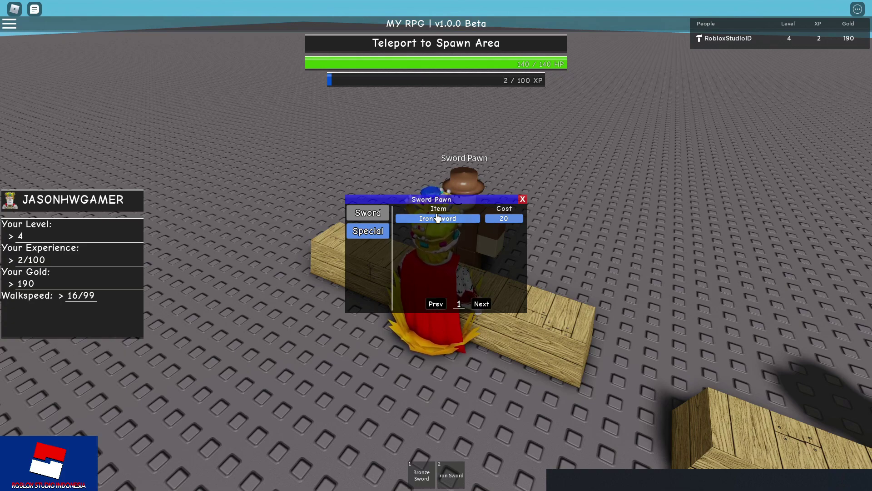
left_click(521, 198)
key("s")
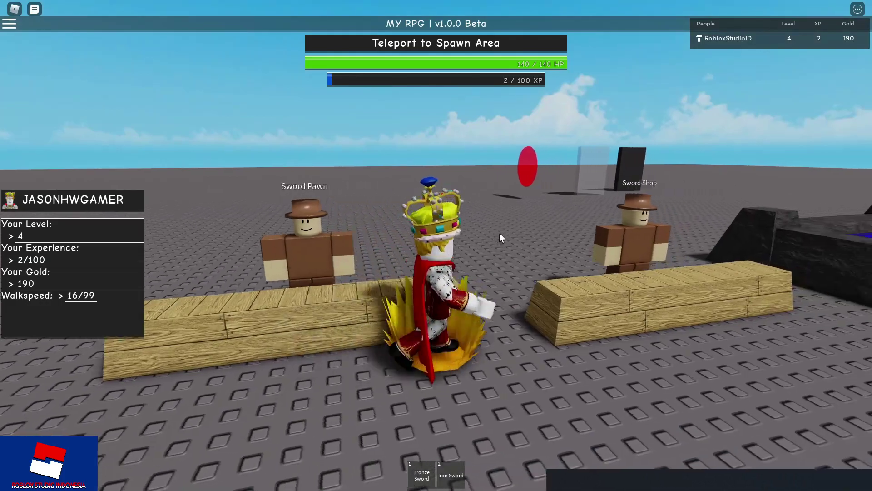
Walk from the shops to the Grass Monster and equip the Bronze Sword on the way.
key("w")
right_click_drag(500, 233, 500, 234)
key("w")
key("w")
key("1")
key("w")
key("w")
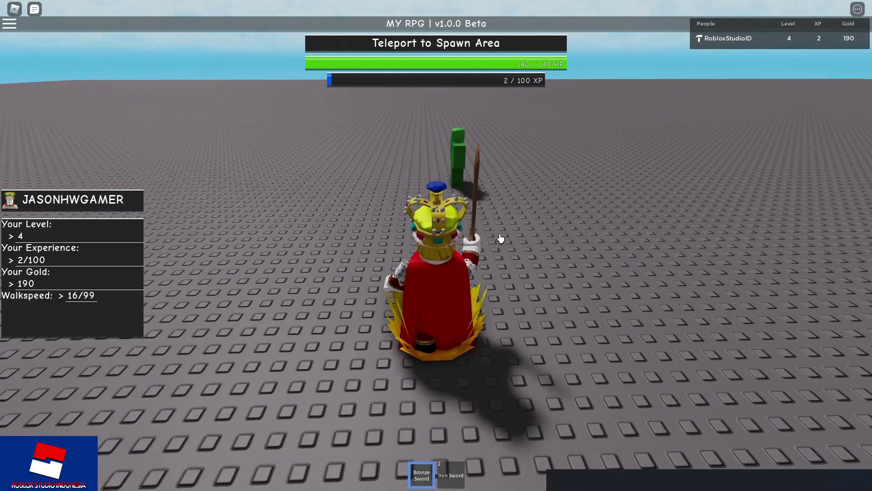
Attack the Grass Monster repeatedly with the Bronze Sword until it is defeated.
left_click(500, 234)
left_click(501, 238)
left_click(503, 239)
left_click(504, 238)
left_click(503, 238)
left_click(504, 240)
left_click(505, 239)
left_click(506, 238)
left_click(507, 238)
left_click(507, 238)
left_click(508, 238)
left_click(508, 238)
left_click(508, 238)
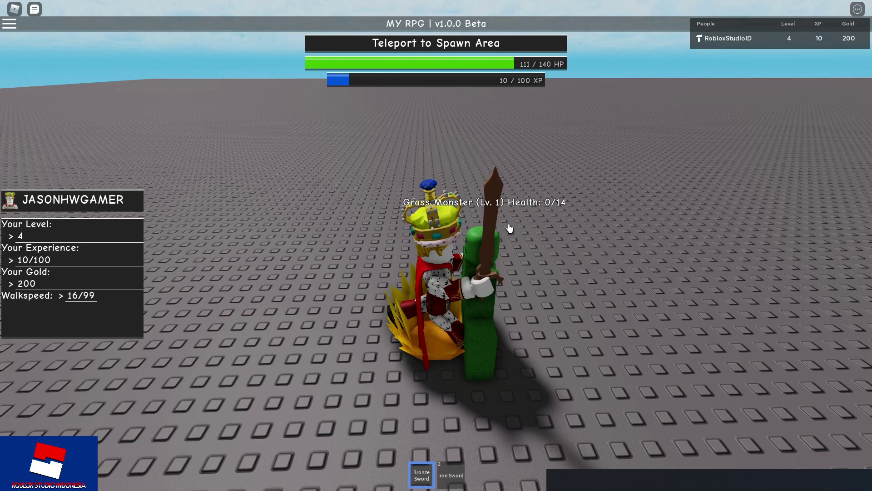
Walk to the respawned Grass Monster and strike it with the Bronze Sword.
right_click_drag(499, 234, 495, 211)
key("w")
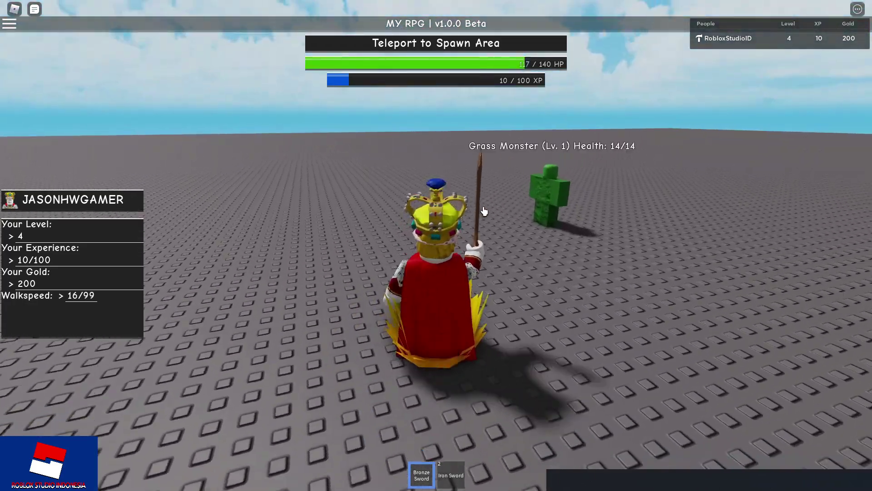
key("w")
key("d")
left_click(482, 208)
key("d")
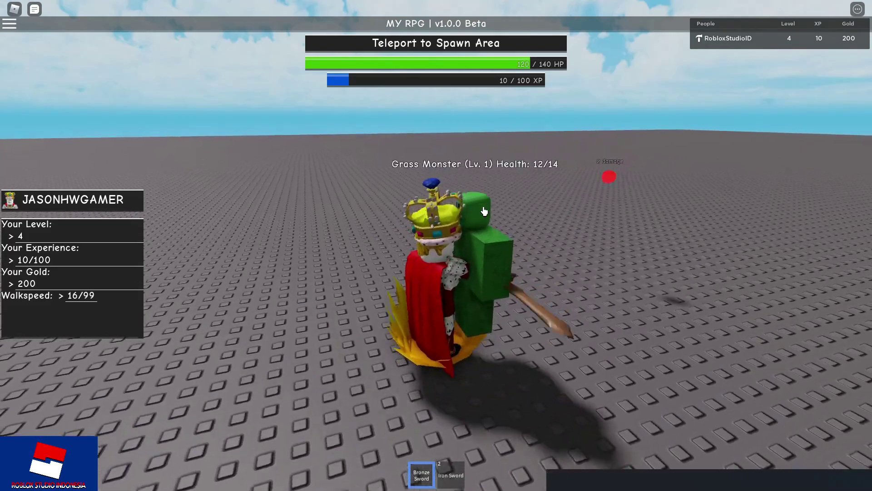
Keep attacking the Grass Monster at close range with the Bronze Sword until it is defeated again.
left_click(482, 207)
left_click(484, 211)
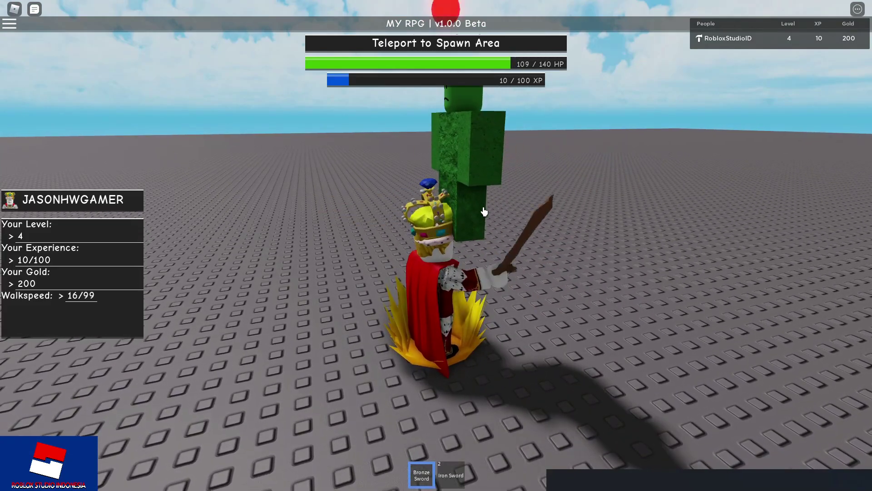
left_click(485, 211)
left_click(484, 211)
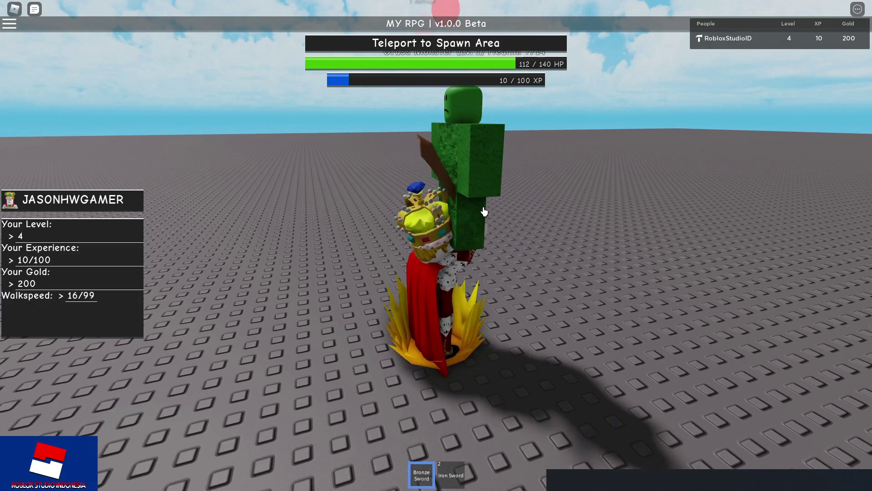
left_click(484, 211)
left_click(484, 212)
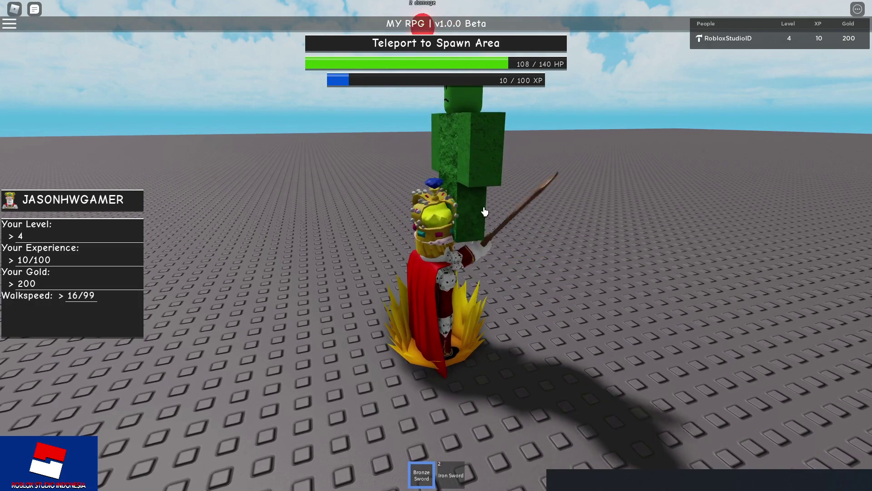
left_click(485, 211)
left_click(483, 172)
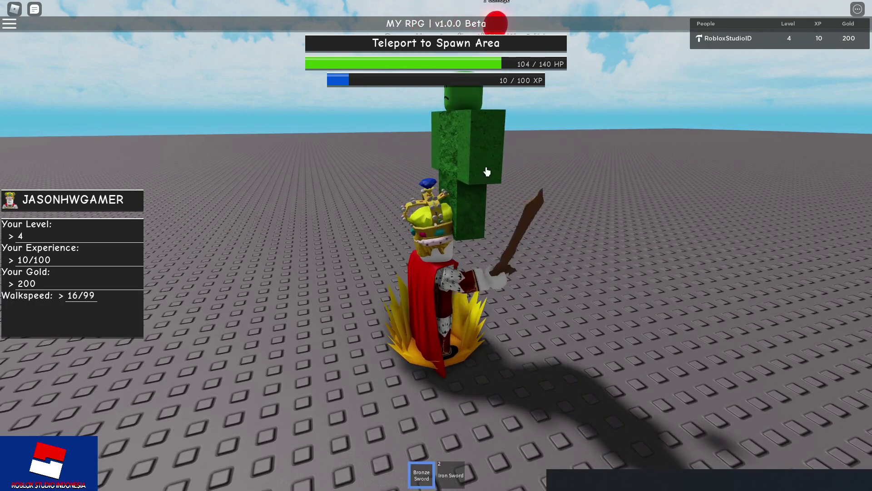
key("a")
key("d")
left_click(491, 167)
left_click(491, 167)
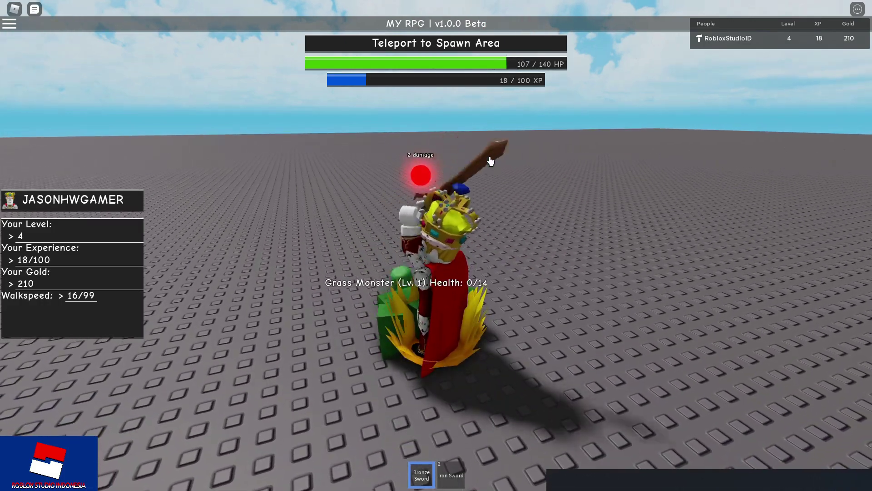
Walk the character away from the defeated Grass Monster across the baseplate.
key("s")
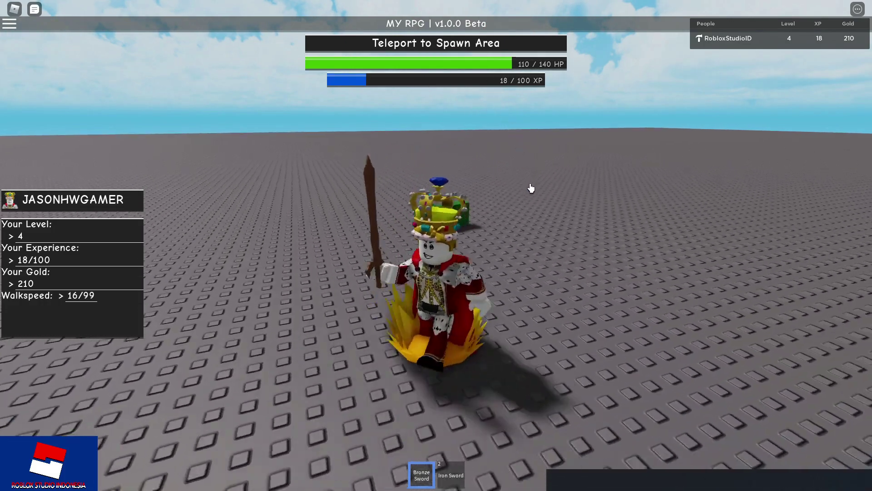
key("w")
key("a")
key("s")
key("a")
Back in Roblox Studio, collapse the GameGuis folder in ReplicatedStorage and open the GameConfig script.
mouse_move(165, 150)
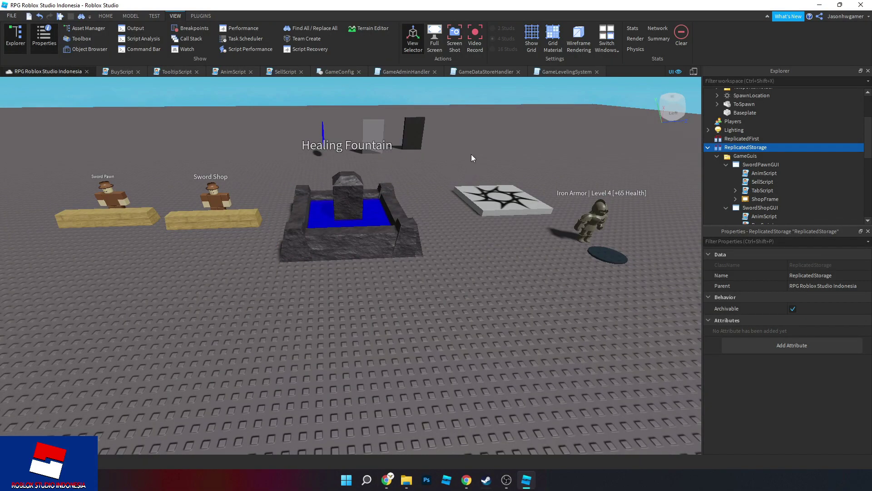
left_click(716, 156)
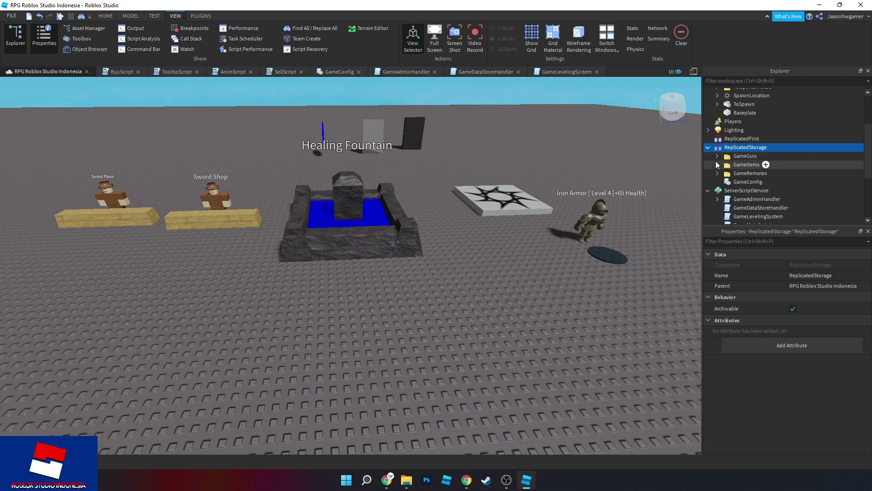
double_click(729, 182)
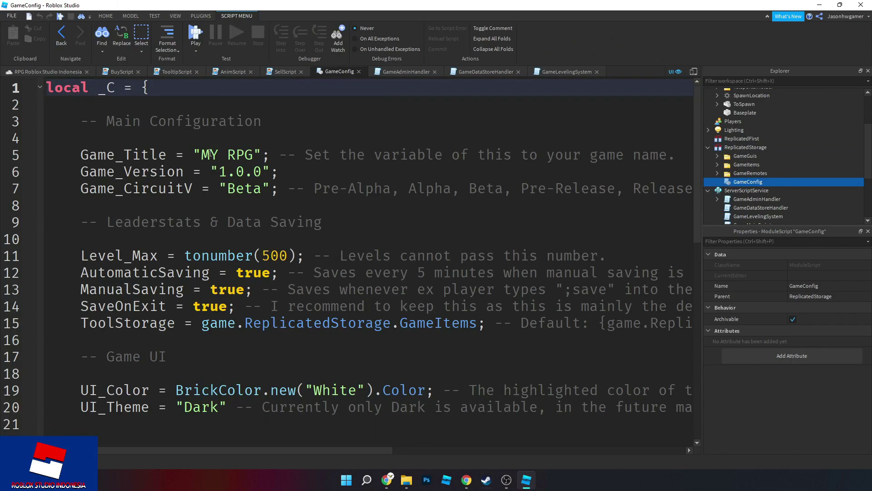
Set the Game_Title value in GameConfig to "RPG Roblox Studio Indonesia".
left_click_drag(202, 154, 249, 162)
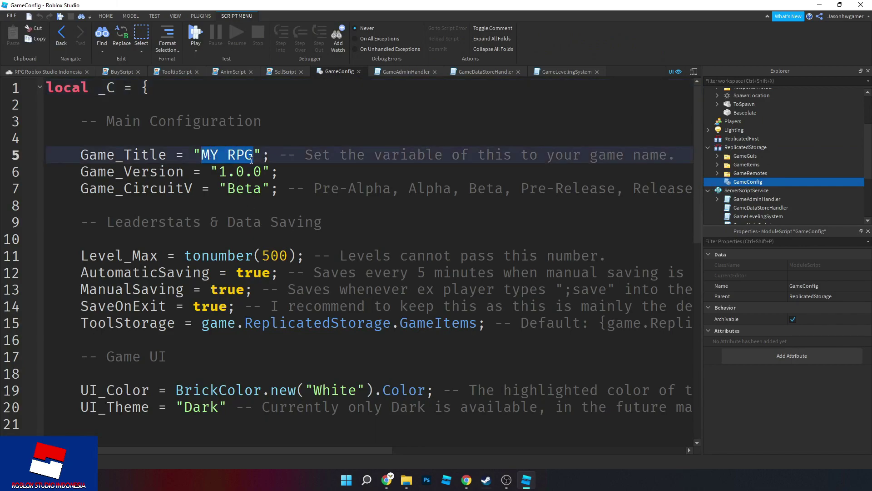
type("R")
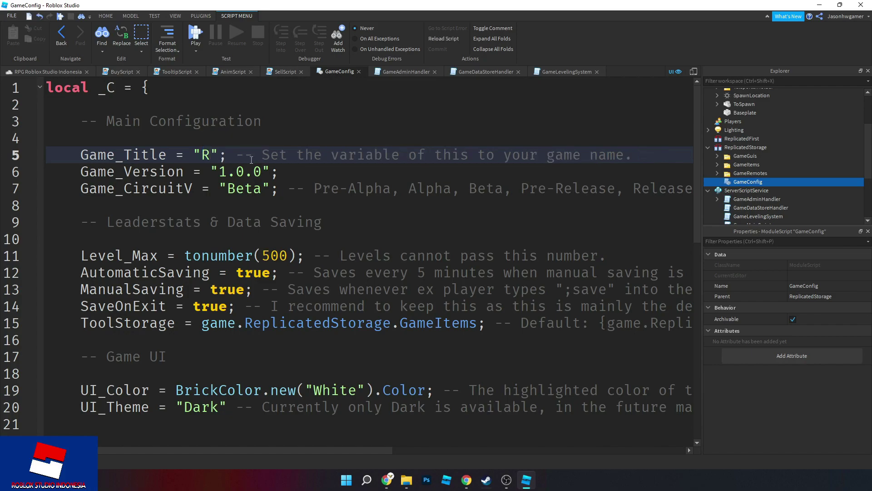
type("PG Roblox ")
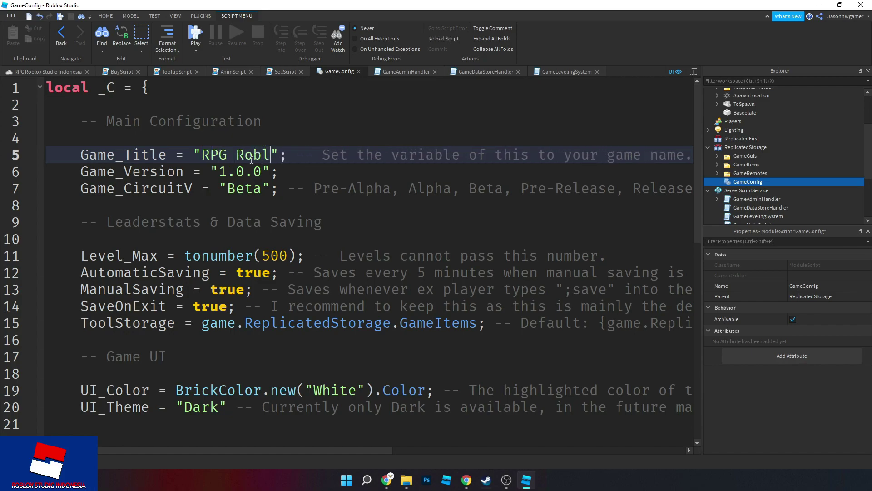
type("Studio I")
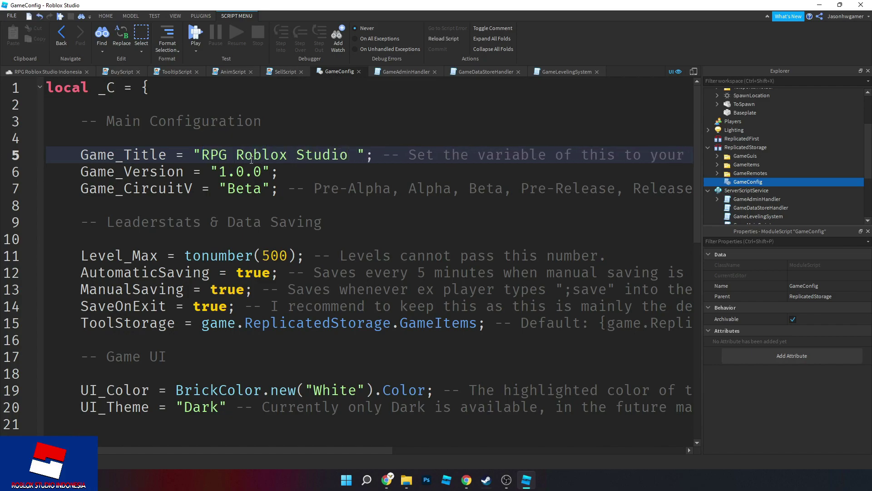
type("dn")
key("BackSpace")
key("BackSpace")
type("nes")
key("BackSpace")
key("BackSpace")
type("donesia")
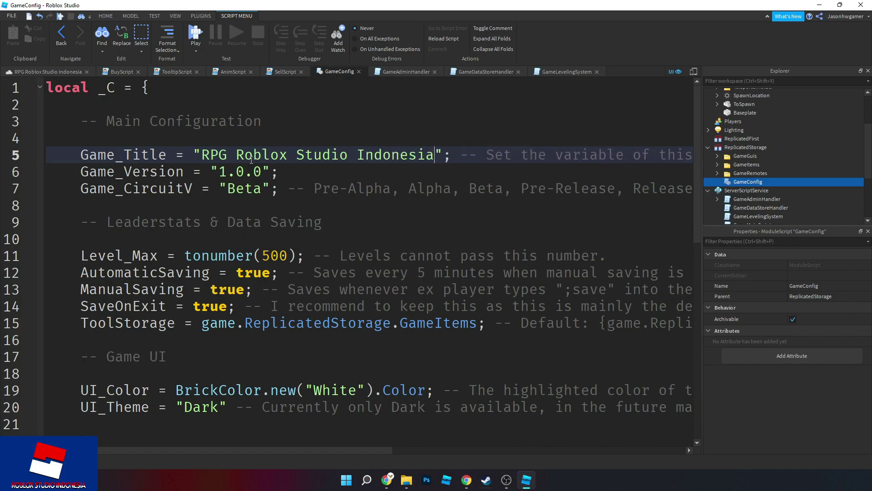
Set the Game_Version value in GameConfig to "1.0".
key("Down")
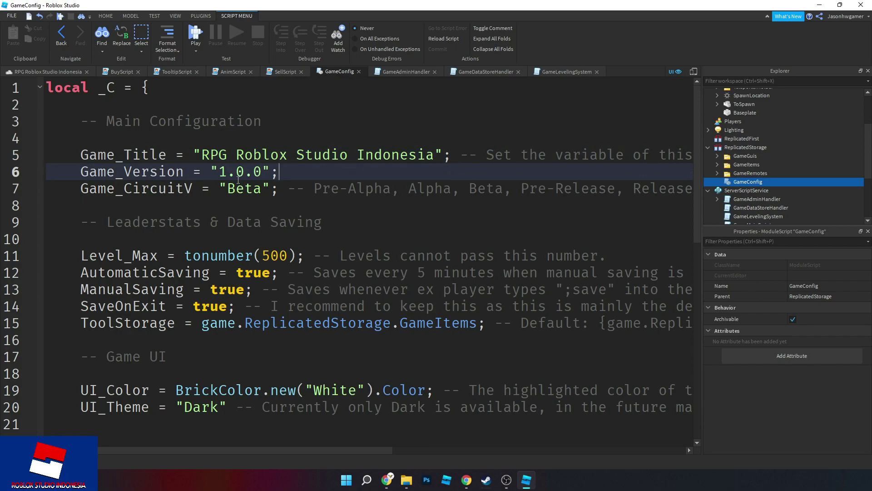
left_click_drag(218, 171, 257, 172)
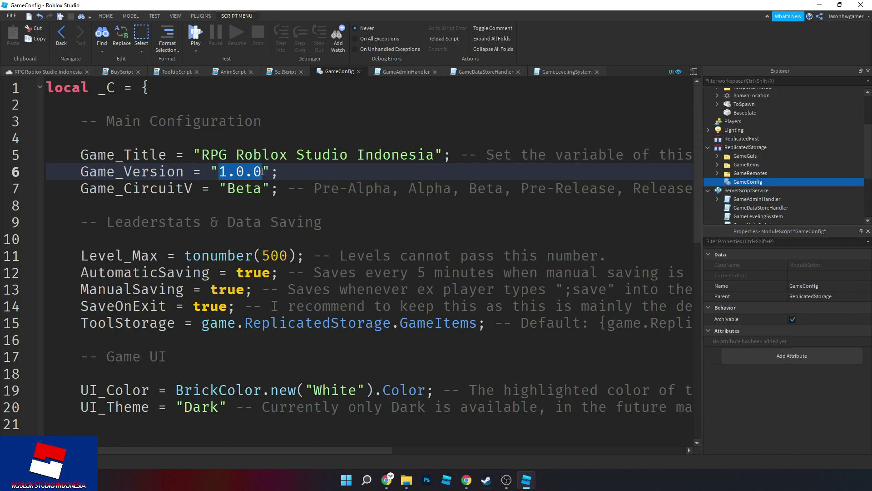
type("28092")
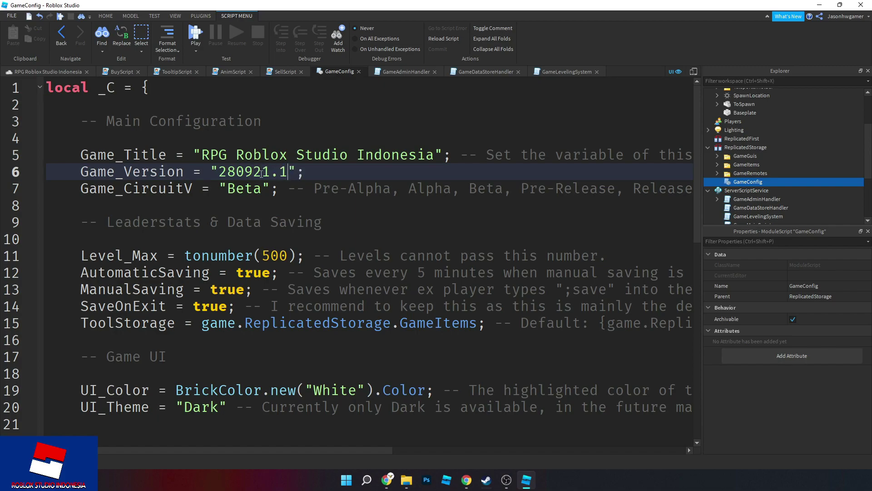
left_click_drag(219, 172, 287, 171)
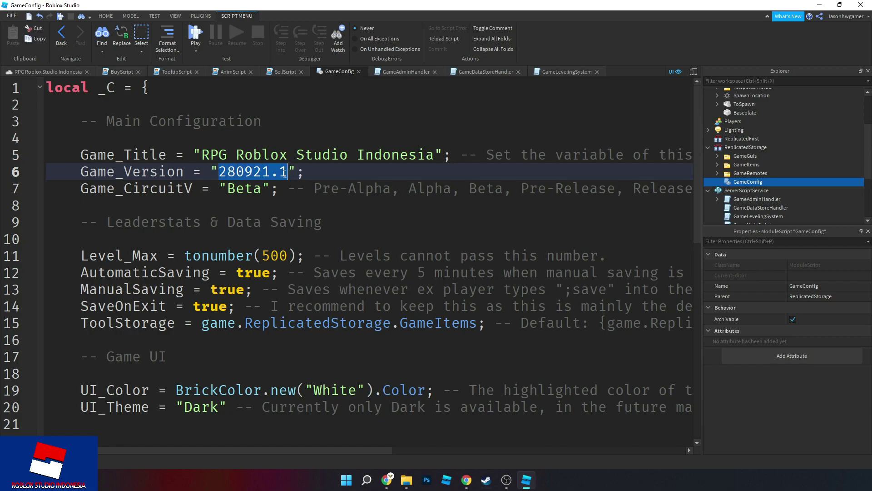
type("1")
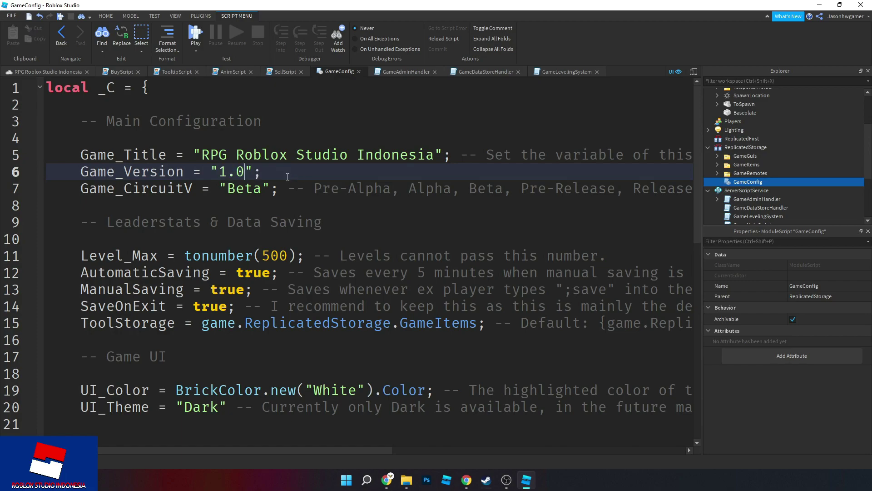
Review the Game_CircuitV value and the data saving and game UI settings in GameConfig.
double_click(242, 187)
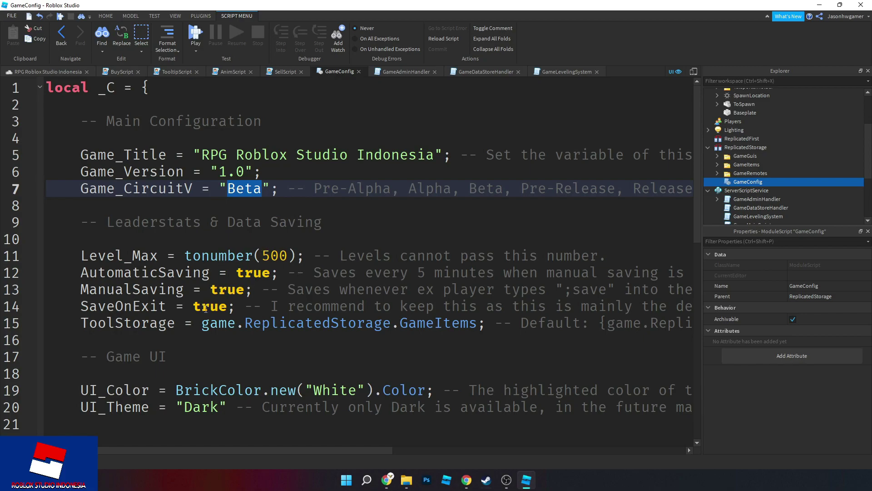
scroll(216, 311, "down", 1)
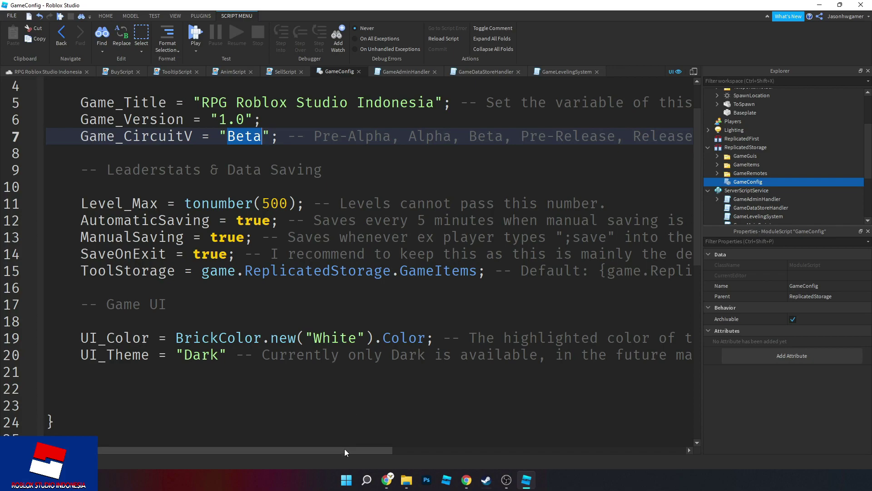
left_click_drag(345, 447, 302, 443)
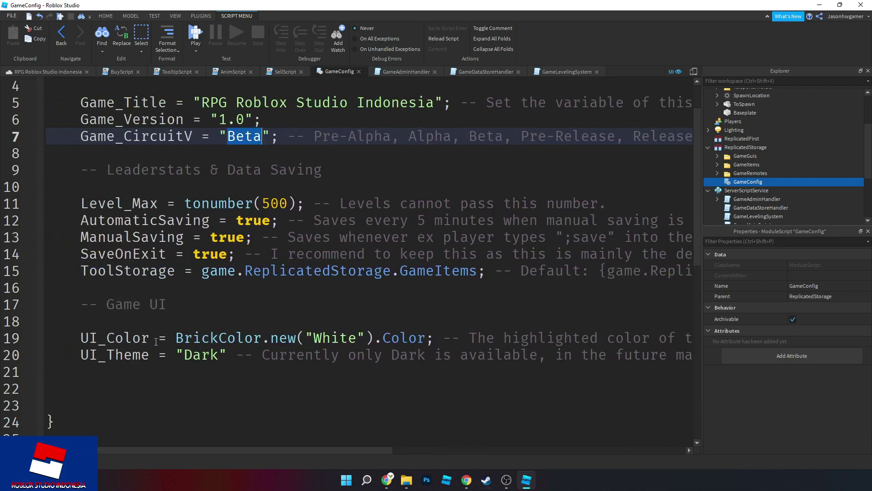
left_click_drag(257, 451, 230, 449)
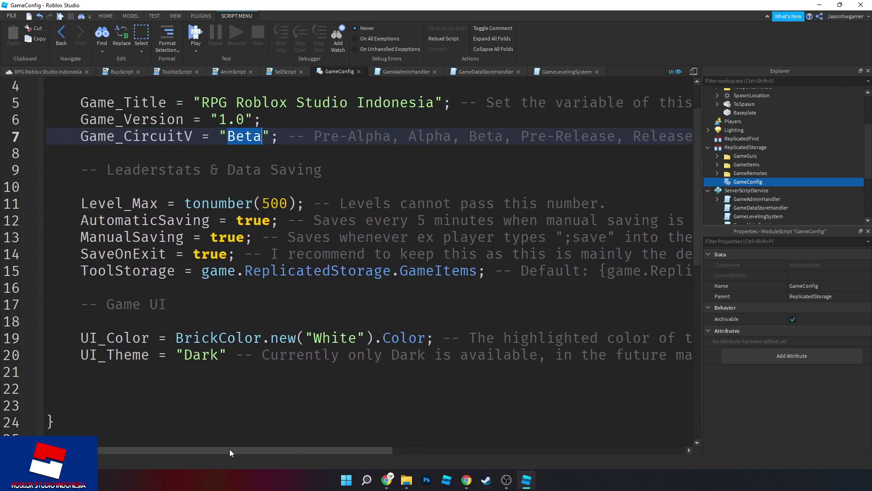
Return to the 3D scene and move the Sword Pawn farther from the Sword Shop, to about 39, 3, -17.
left_click(30, 72)
right_click_drag(180, 164, 279, 198)
right_click_drag(281, 206, 290, 205)
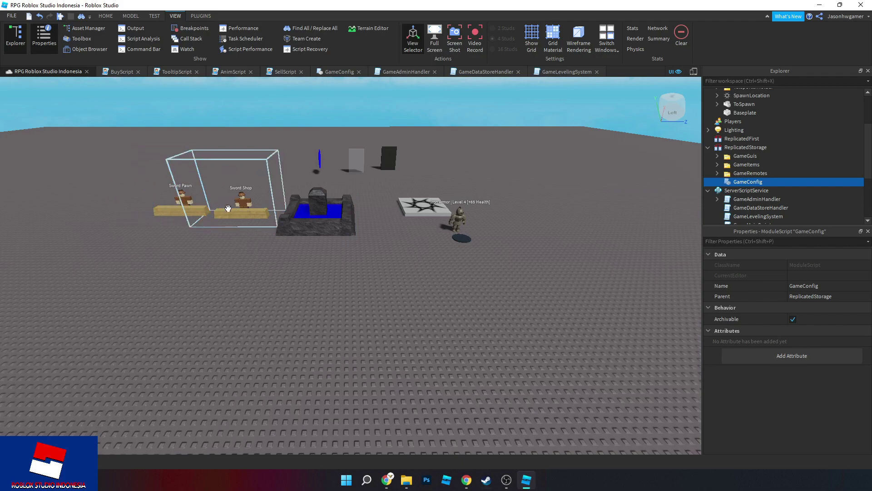
left_click_drag(166, 208, 156, 220)
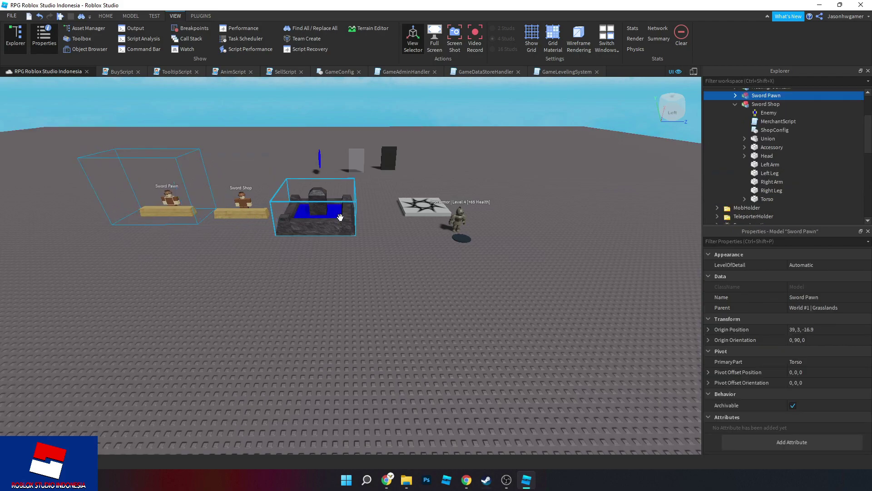
Move the Grass Monster (Lv. 1) model across the baseplate to about -30, 3, 24.
right_click_drag(440, 234, 490, 163)
right_click_drag(437, 206, 437, 206)
key("d")
left_click_drag(84, 304, 152, 256)
right_click_drag(239, 252, 240, 249)
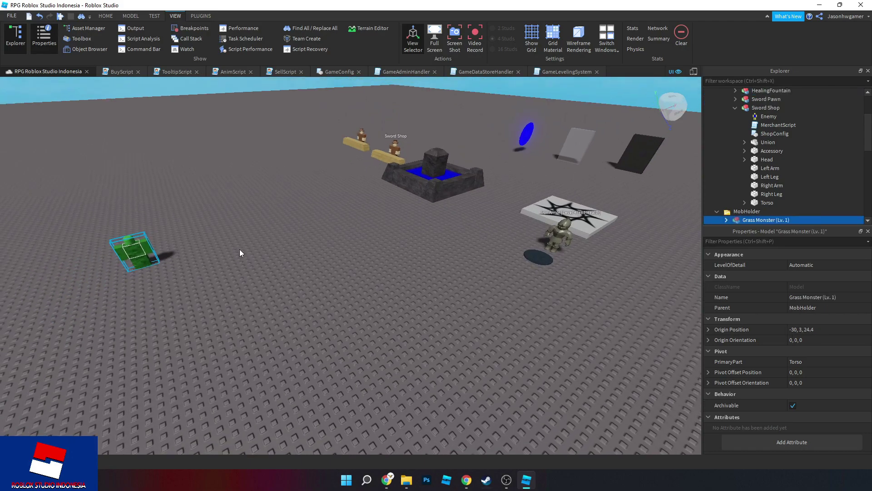